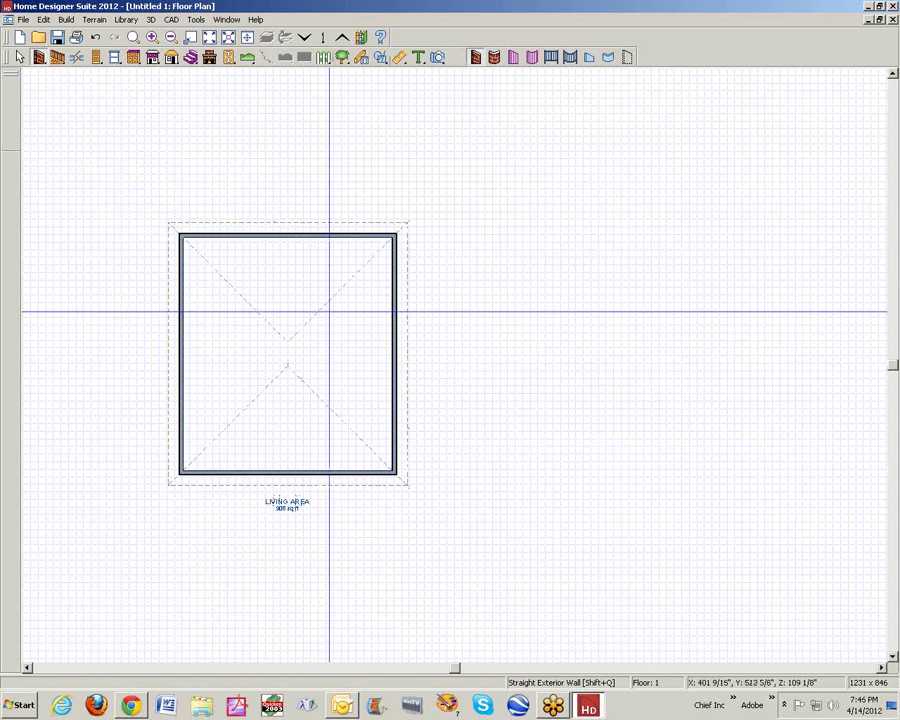
- From Roof Tools, bring up Build Roof with the pitch set to 12 in 12
click(172, 58)
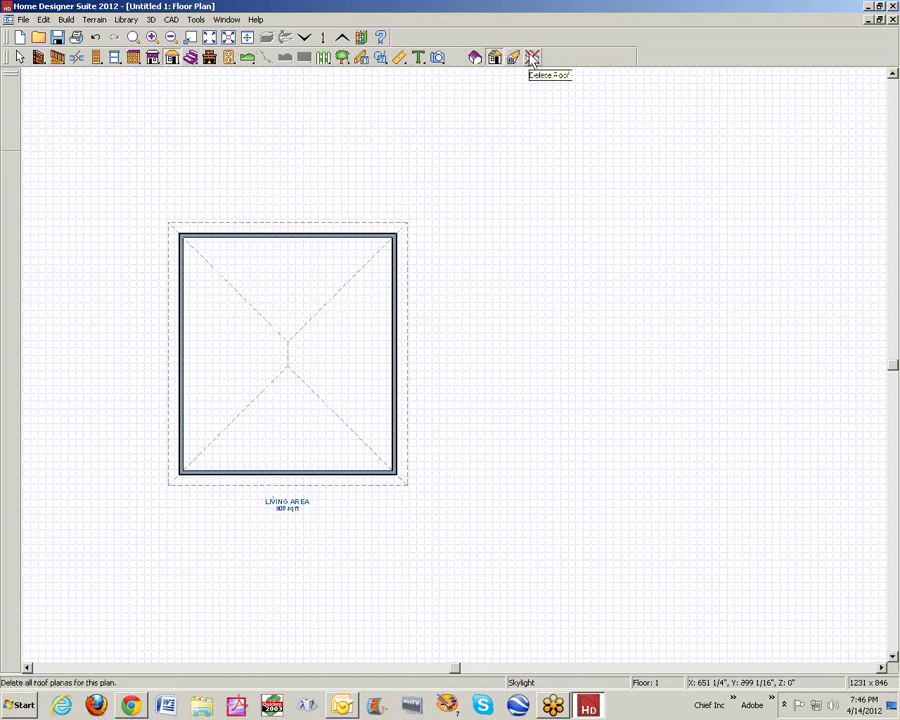
click(476, 59)
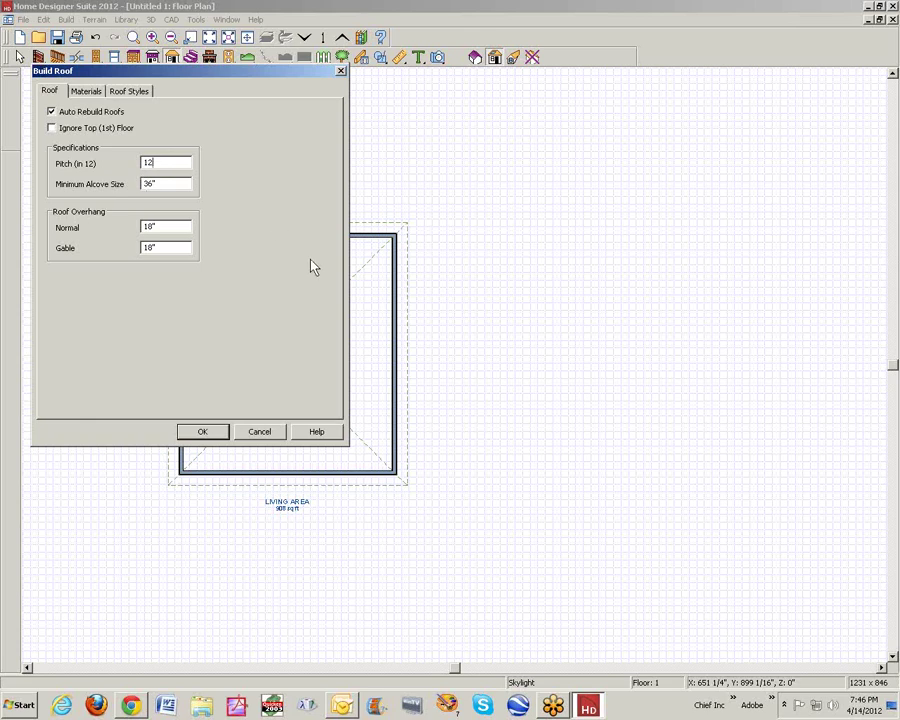
- Build the 12/12 roof and make the top wall a Full Gable Wall
click(203, 432)
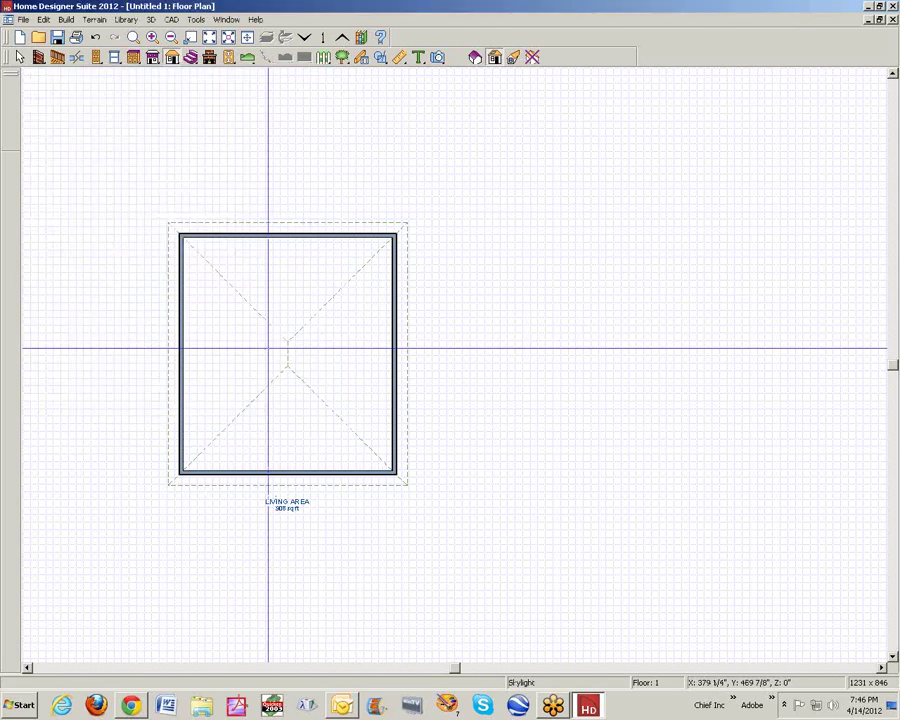
click(18, 57)
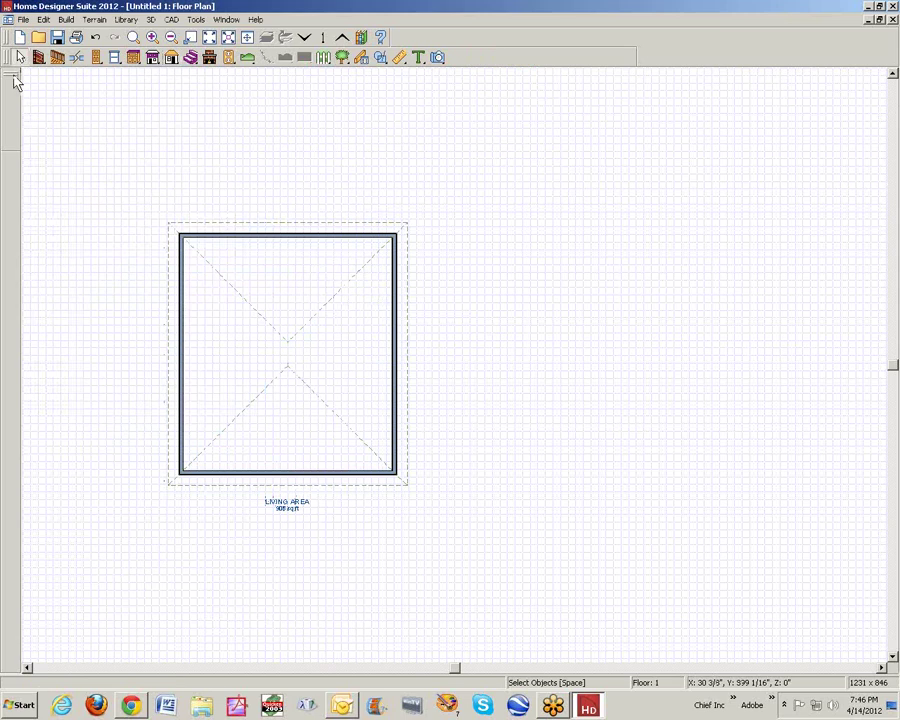
click(288, 236)
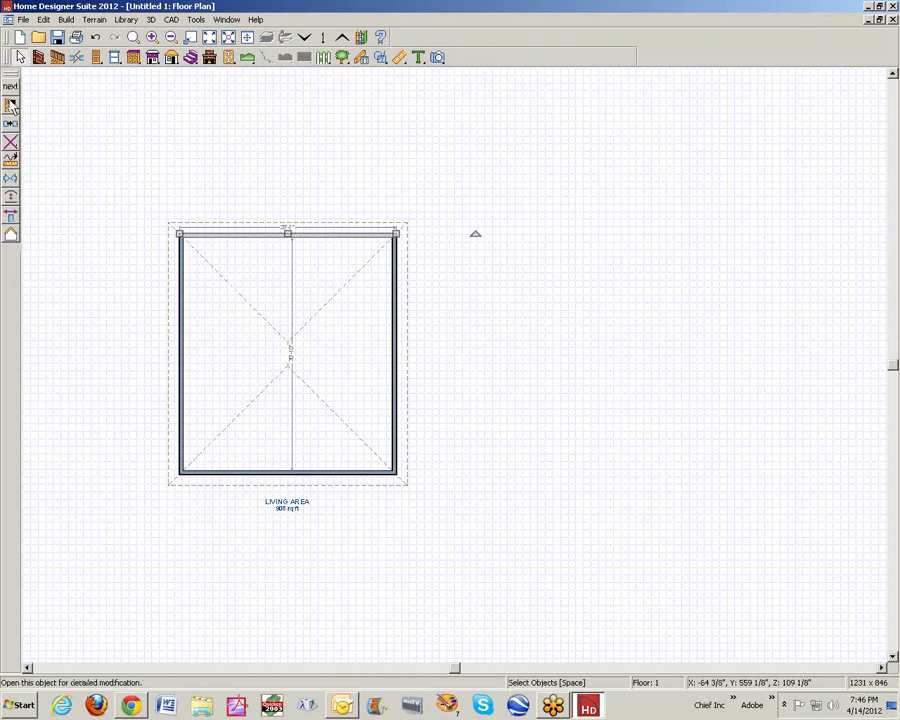
click(12, 108)
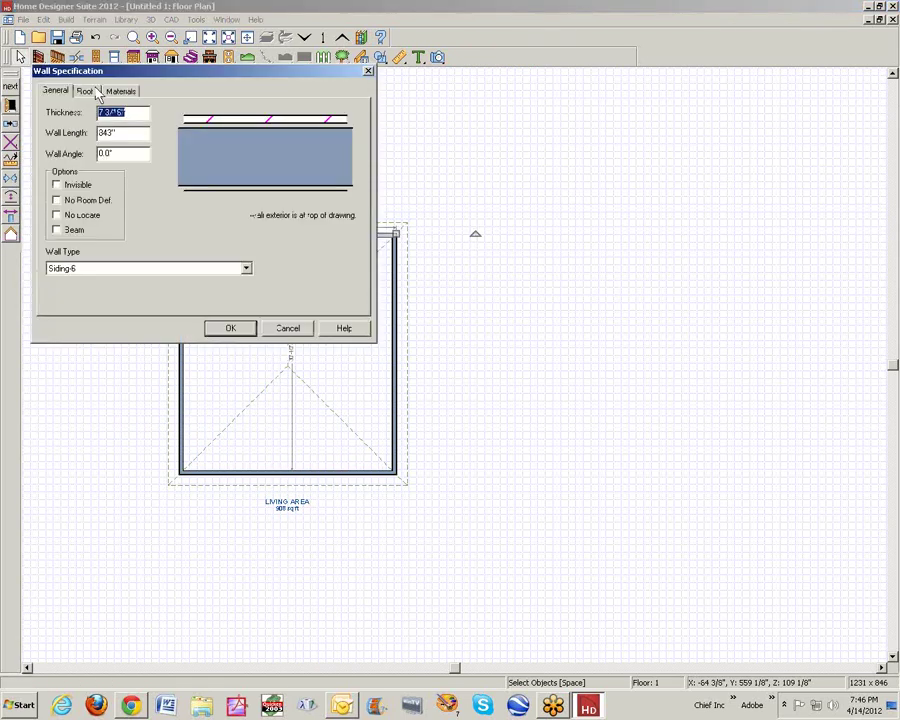
click(86, 91)
click(82, 123)
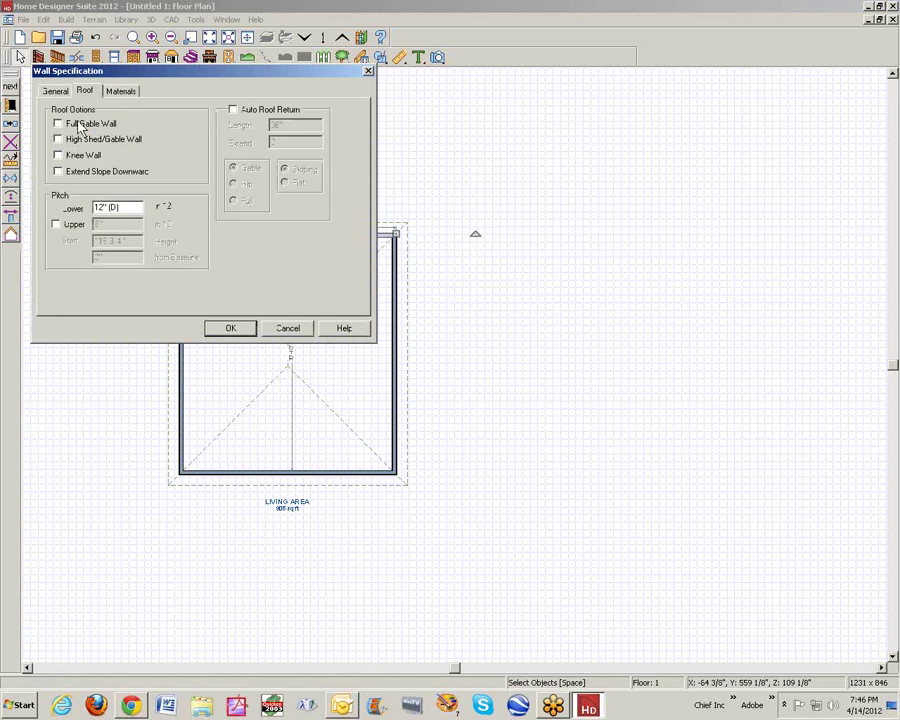
click(228, 329)
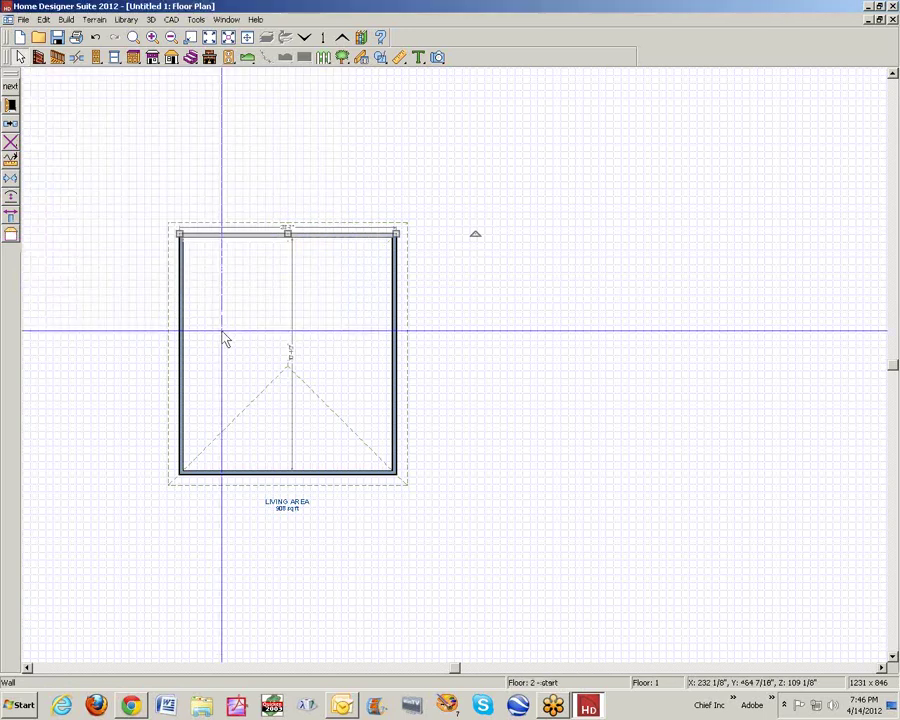
- Make the bottom wall a Full Gable Wall as well
right_click(334, 476)
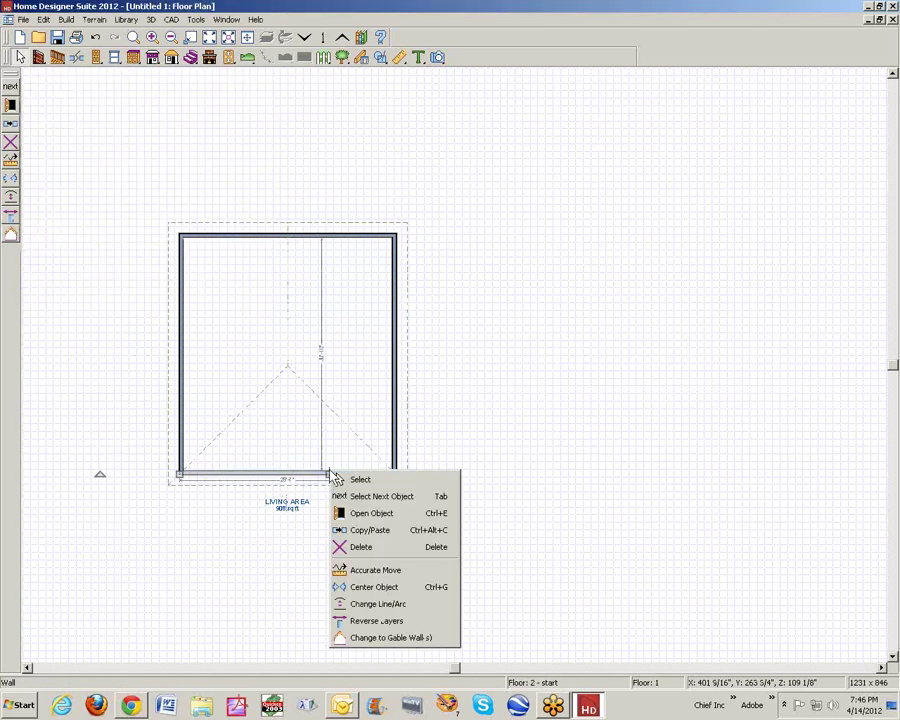
click(401, 514)
click(85, 92)
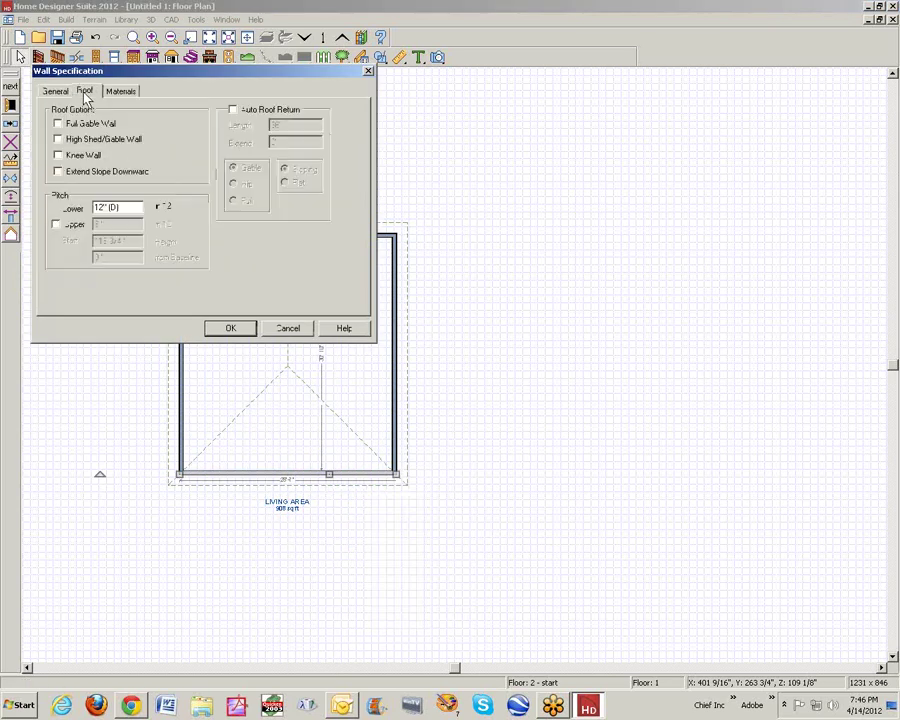
click(66, 124)
click(230, 330)
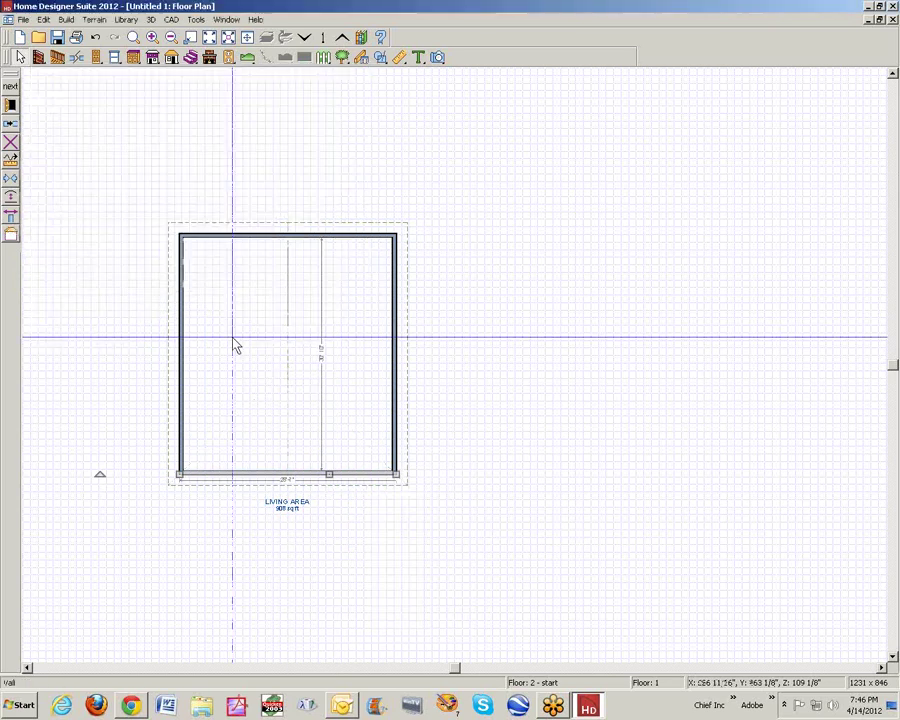
click(441, 58)
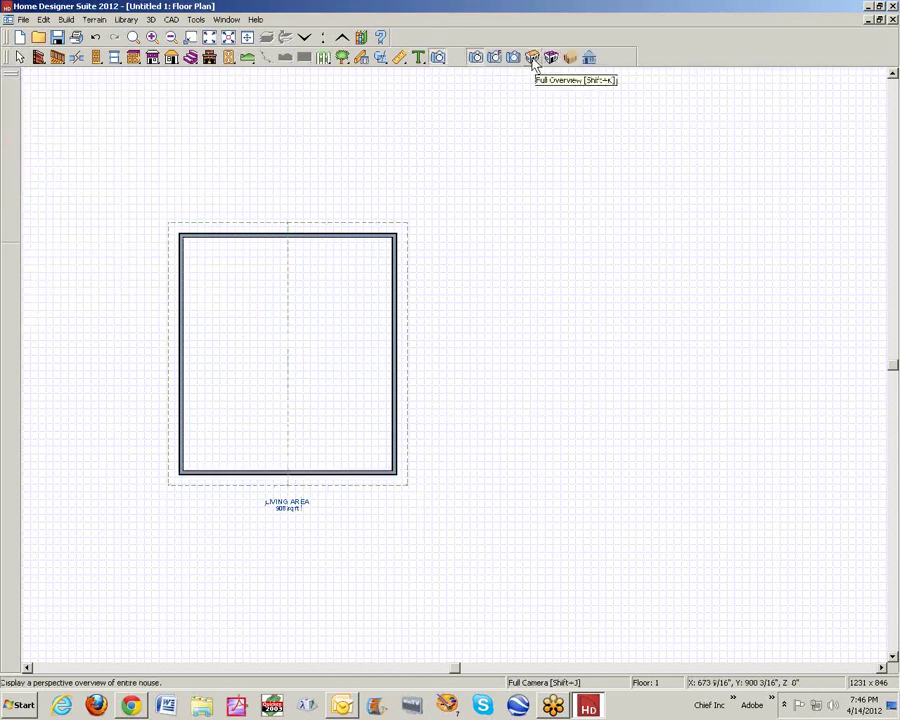
- Check the gable ends in a Full Overview, then create a terrain perimeter around the house
click(531, 58)
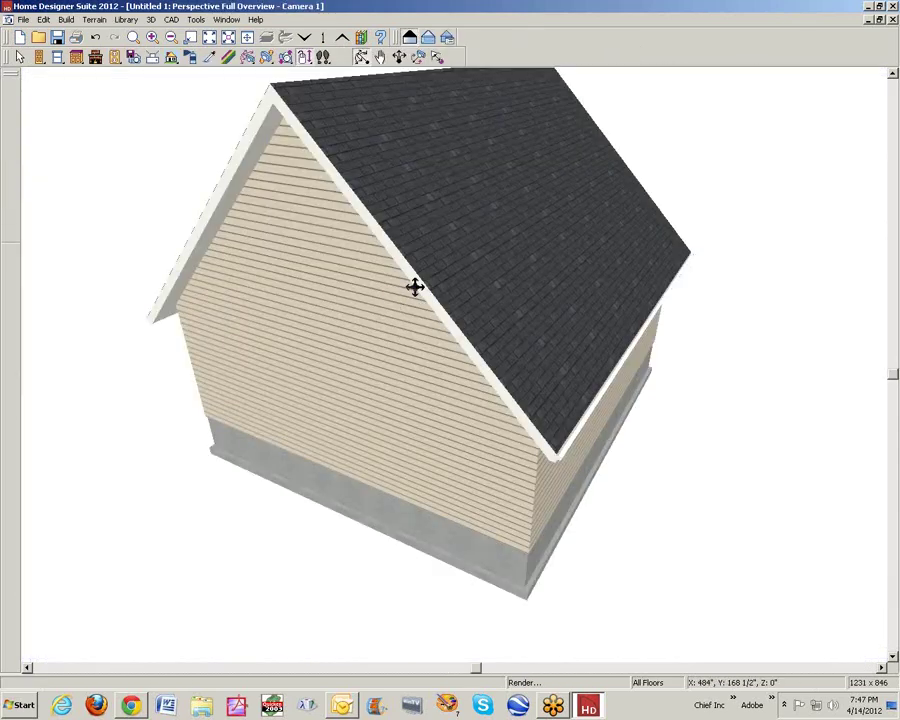
drag(412, 284, 470, 279)
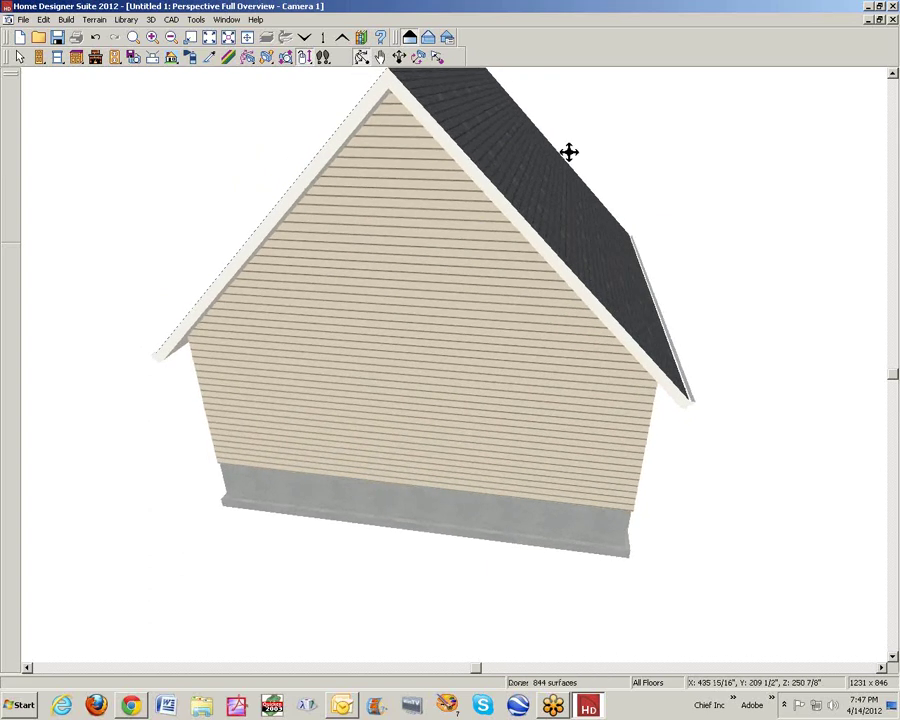
click(892, 20)
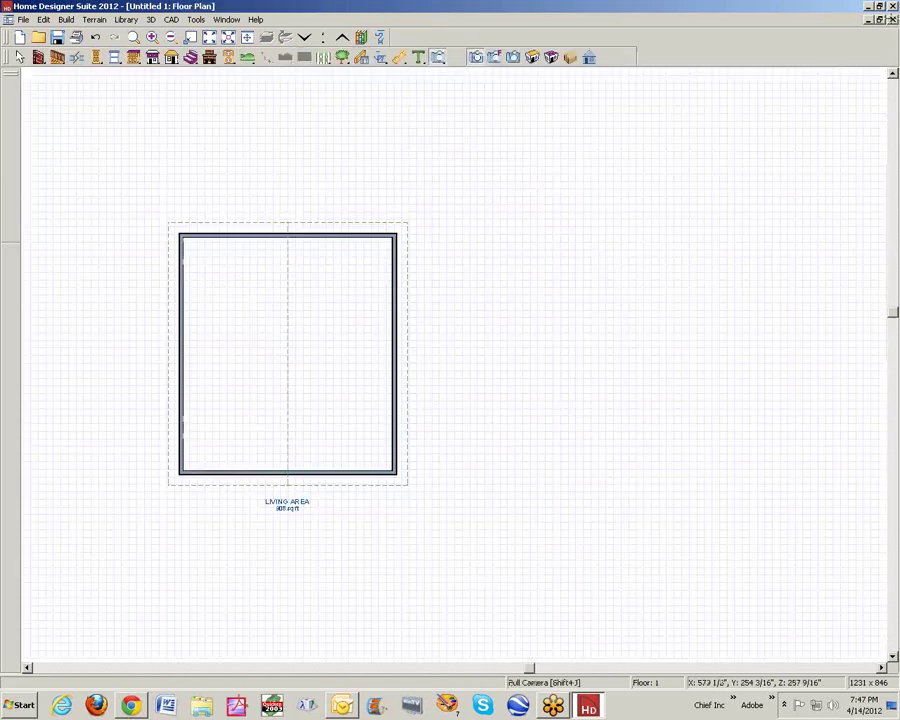
click(94, 20)
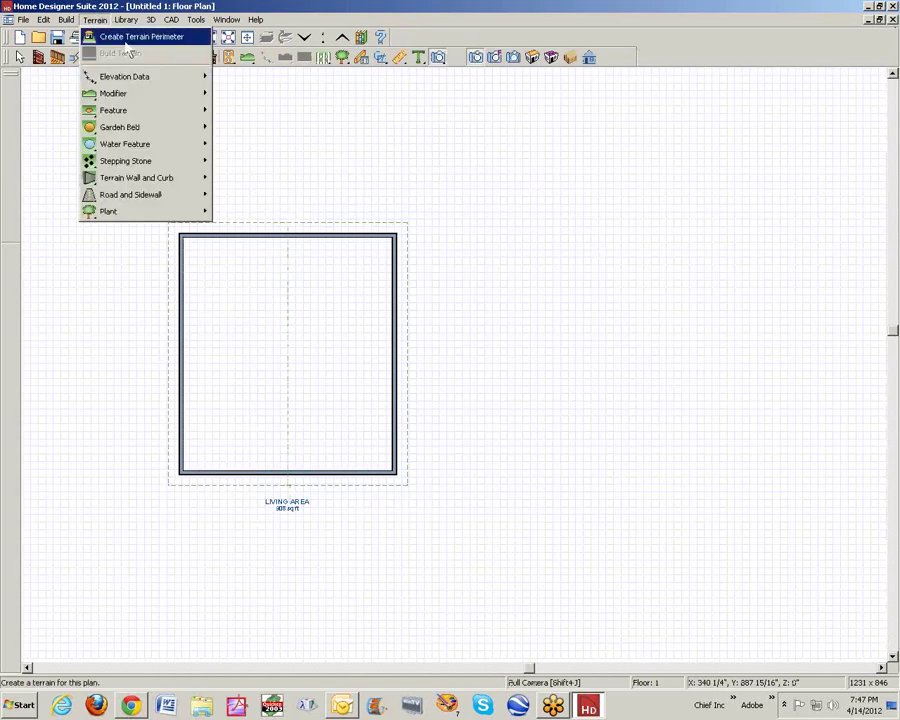
click(114, 38)
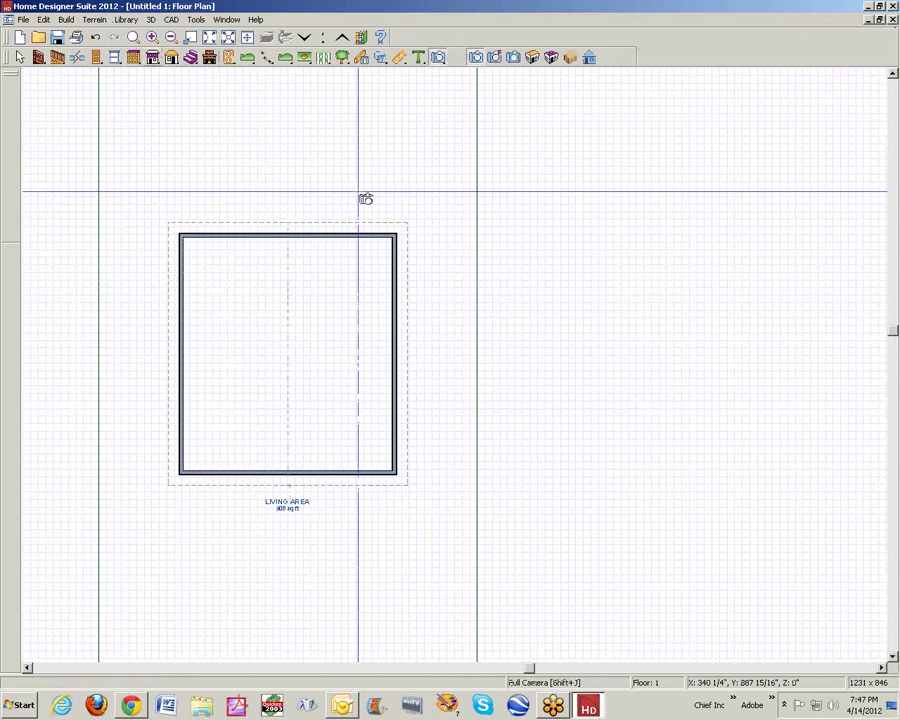
- Review the house on its terrain in Doll House and Full Overview 3D views
click(475, 57)
drag(402, 312, 420, 281)
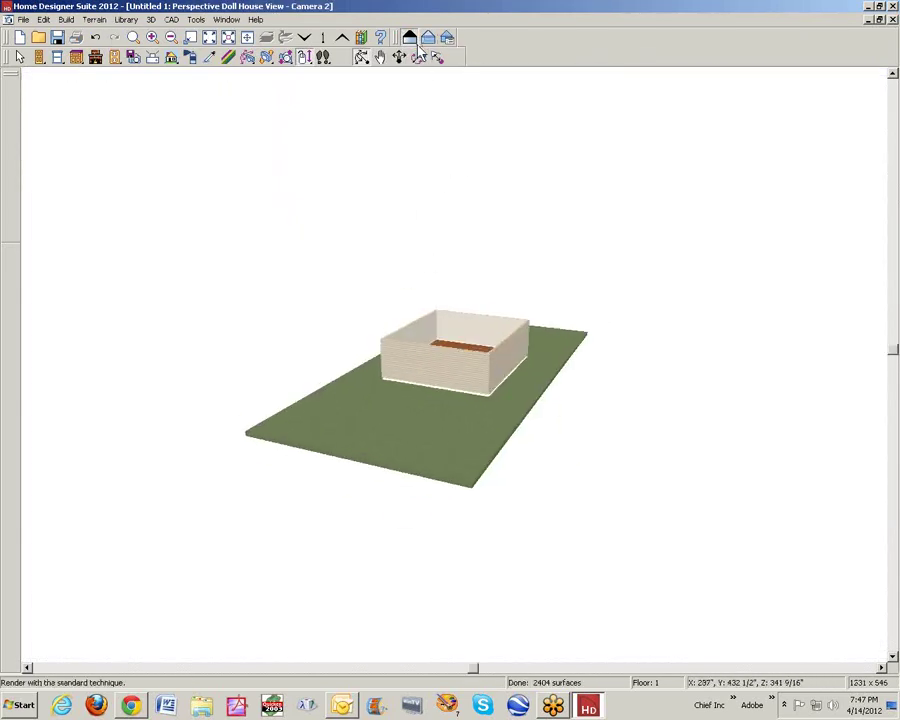
click(893, 20)
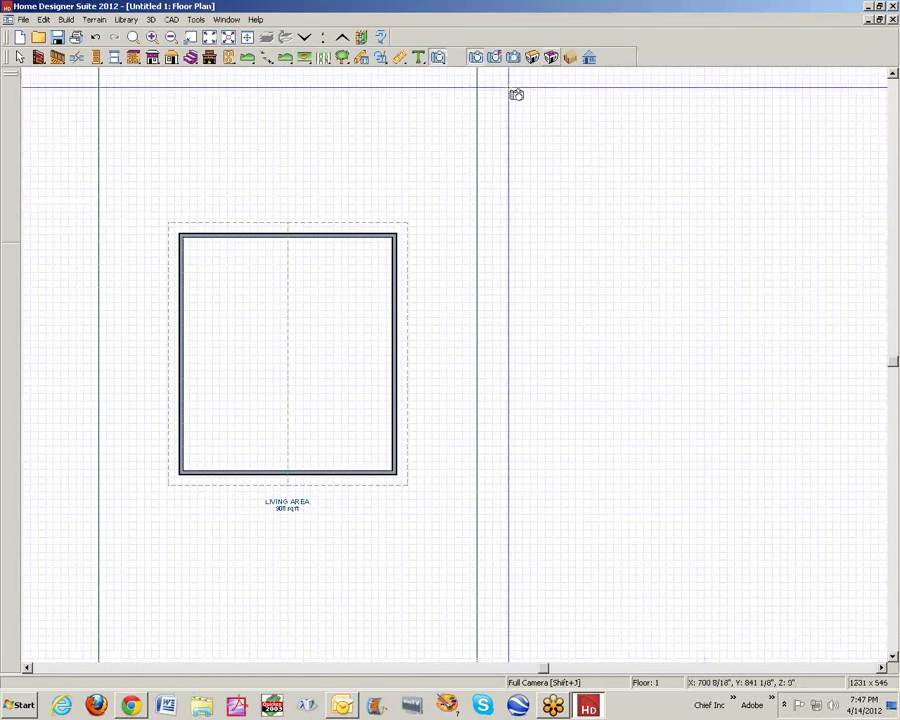
click(532, 57)
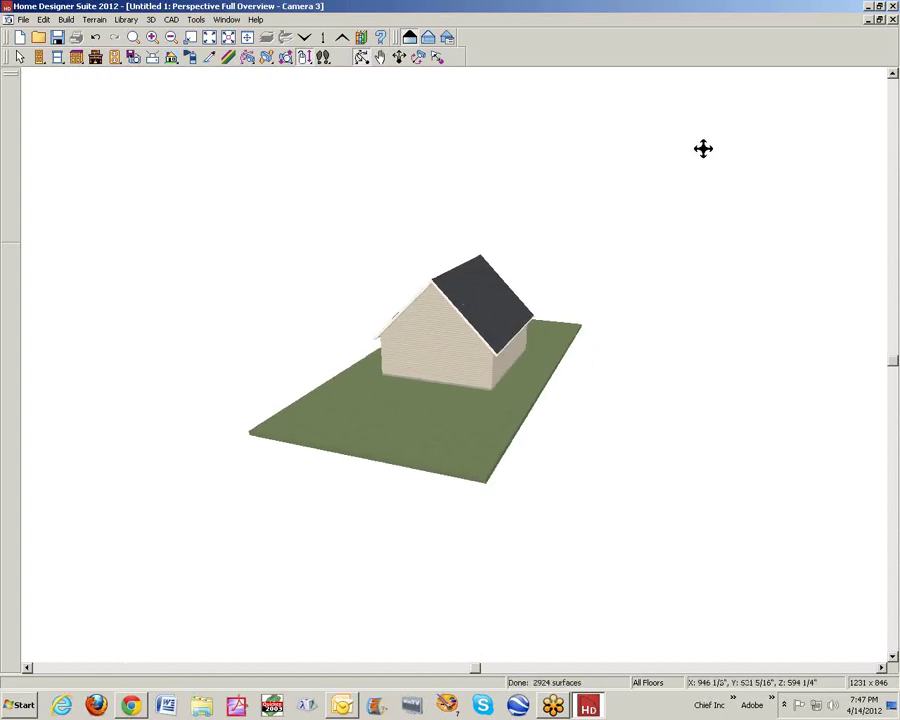
- Zoom in below the front wall and draw a porch railing from the front wall's right end
click(893, 20)
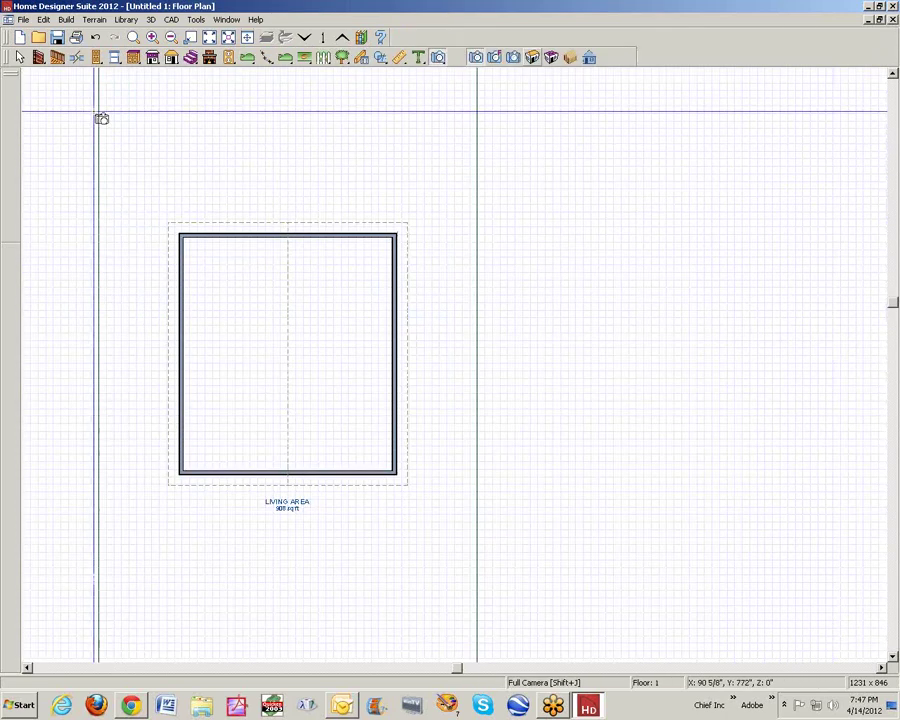
click(20, 58)
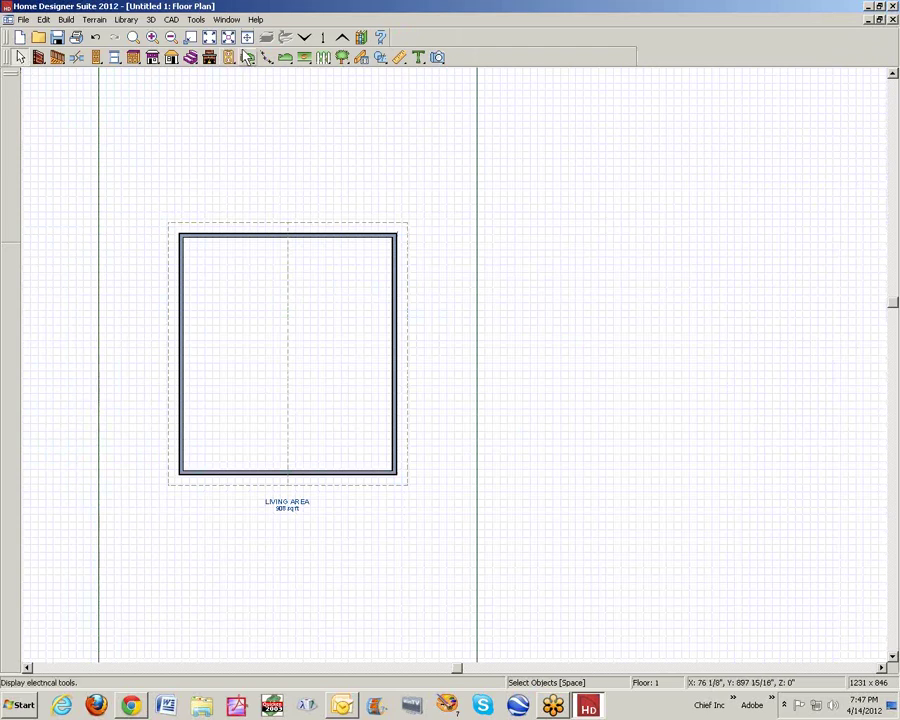
click(133, 37)
drag(140, 441, 382, 613)
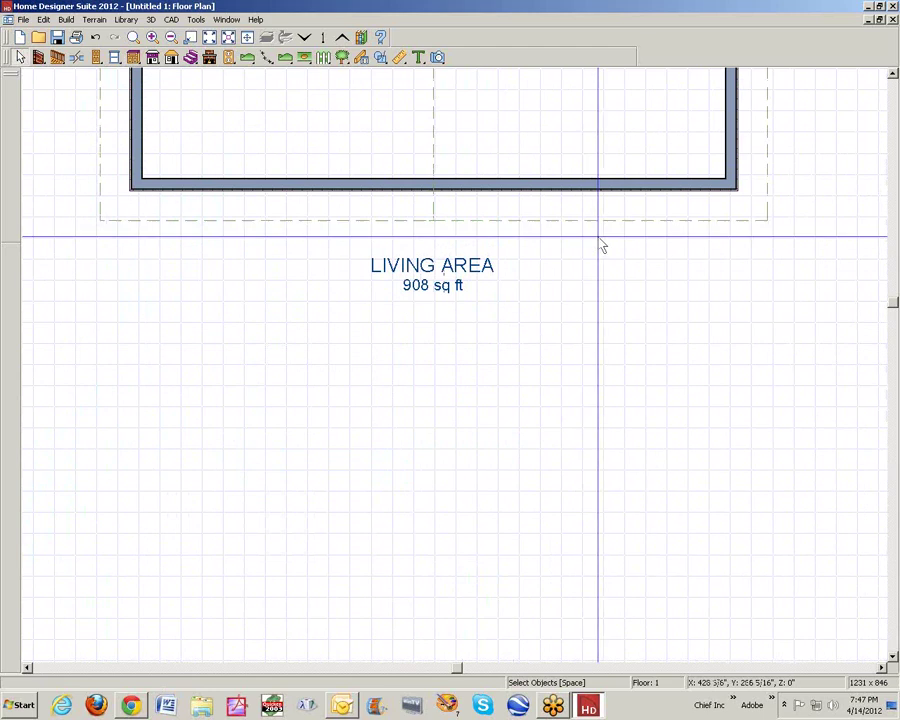
click(40, 58)
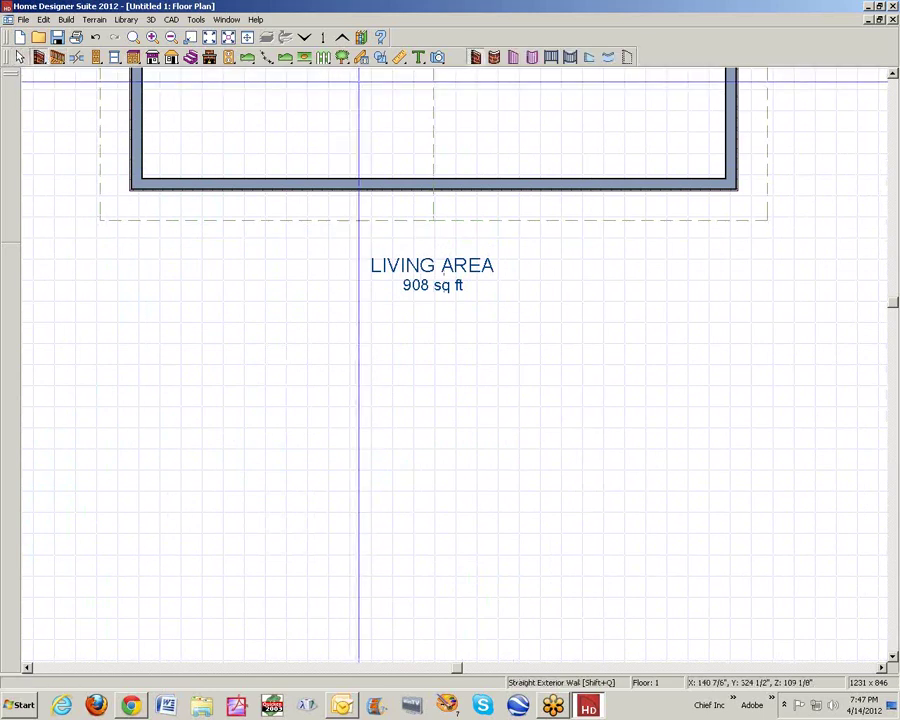
click(557, 58)
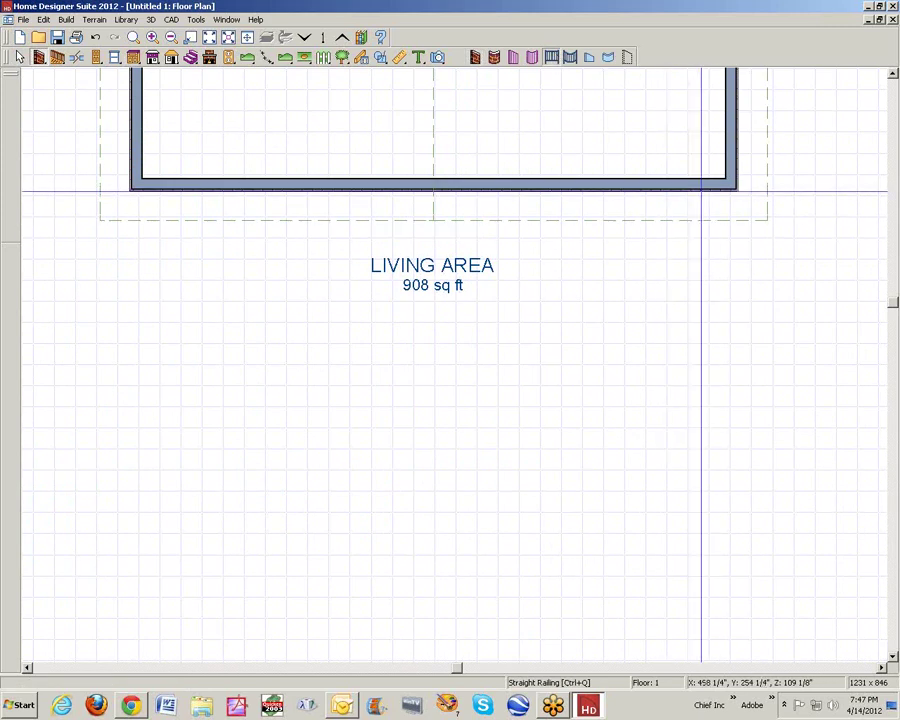
drag(682, 187, 172, 188)
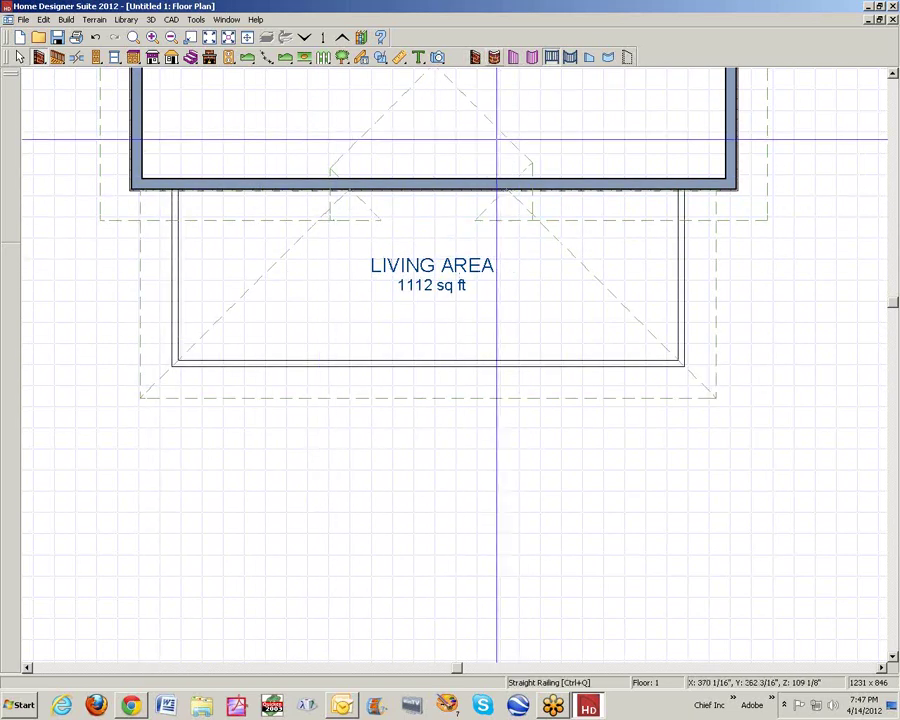
- Orbit a Full Overview 3D view to inspect the railed porch and roof
click(437, 59)
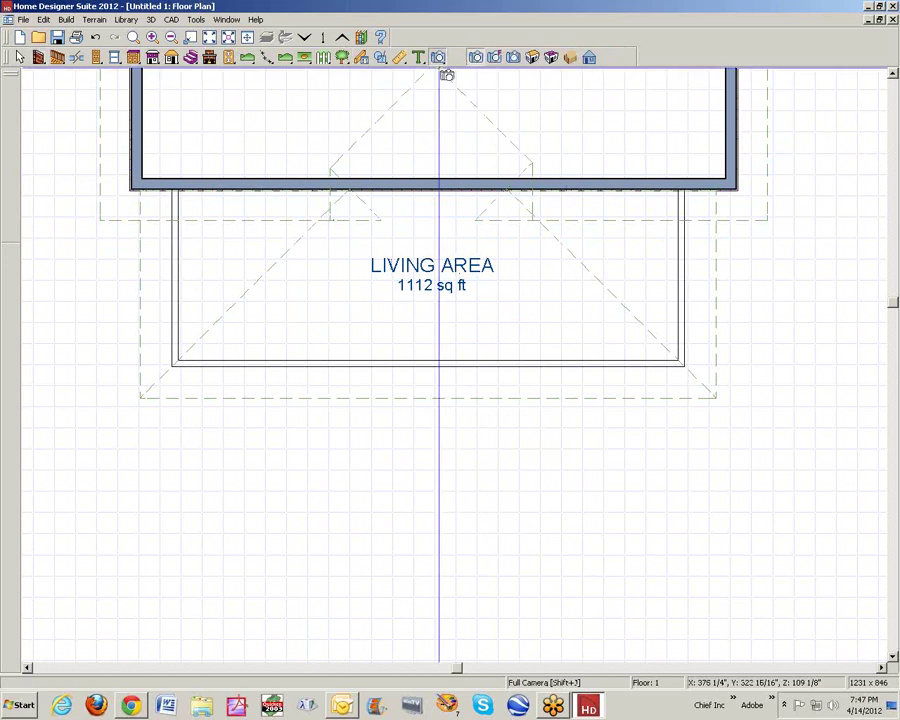
click(513, 57)
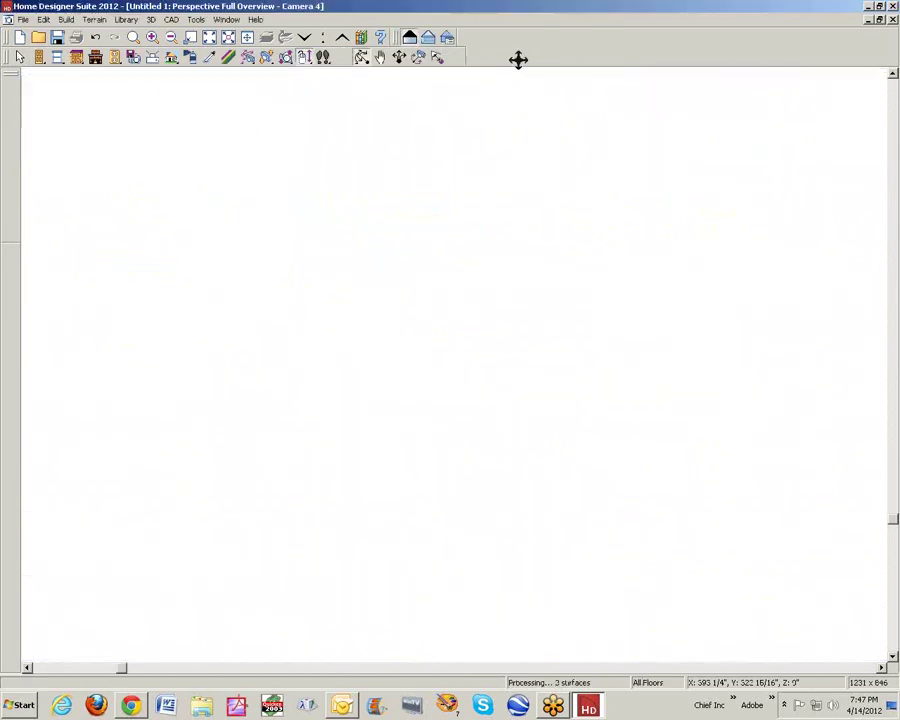
drag(481, 305, 466, 270)
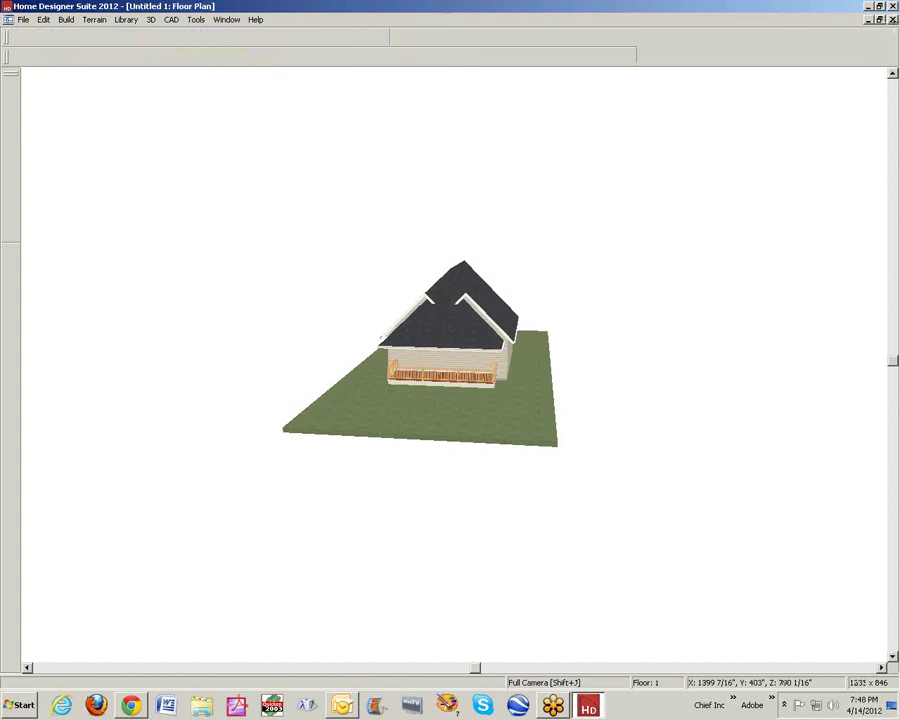
click(893, 20)
click(688, 285)
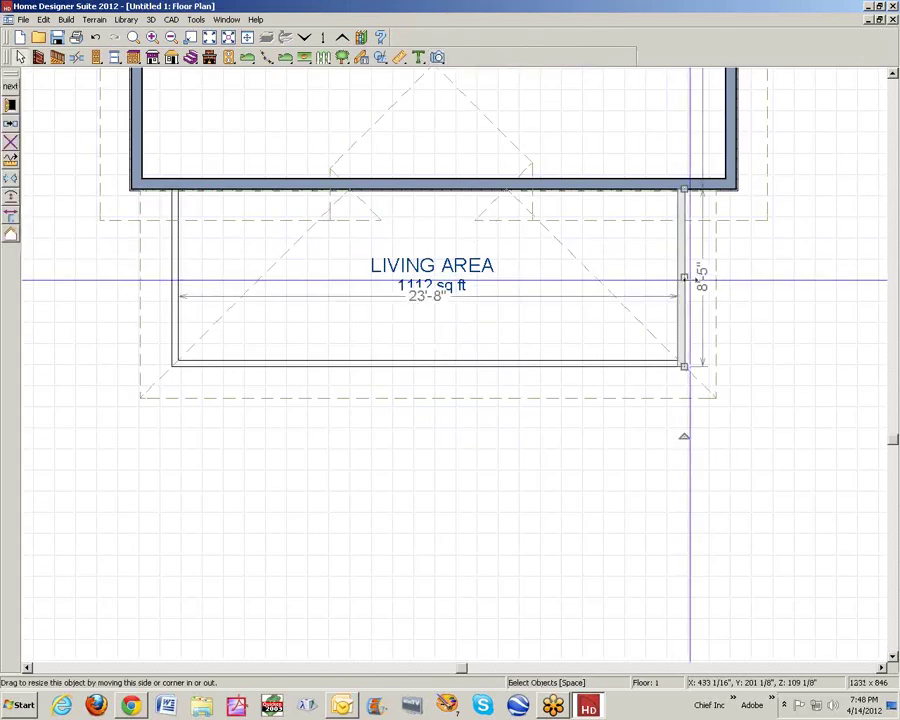
- Turn on Post to Overhead Beam in the right porch railing's Railing settings
click(12, 108)
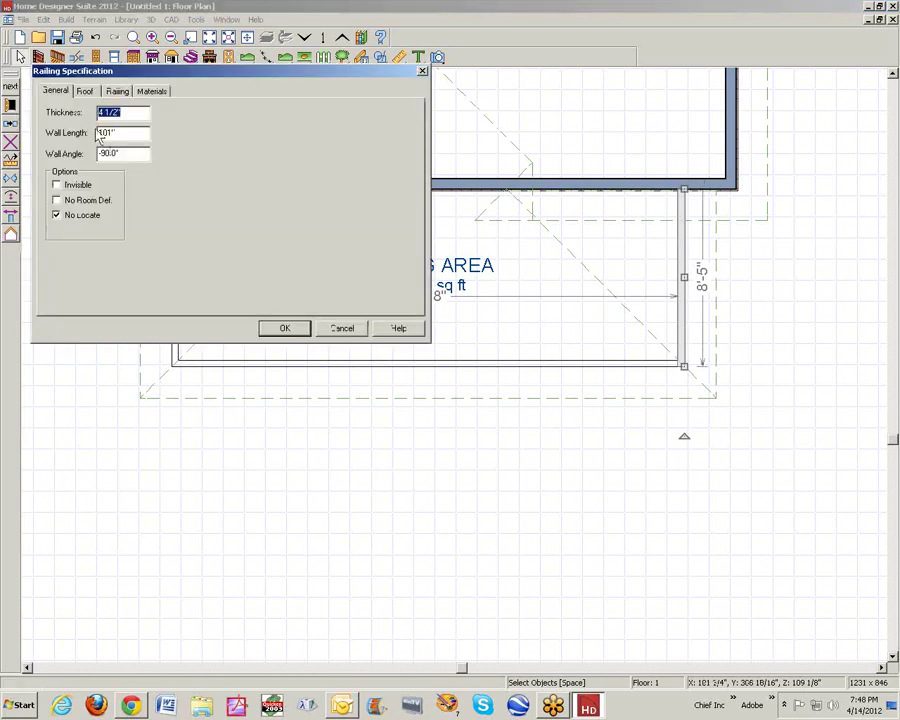
click(86, 91)
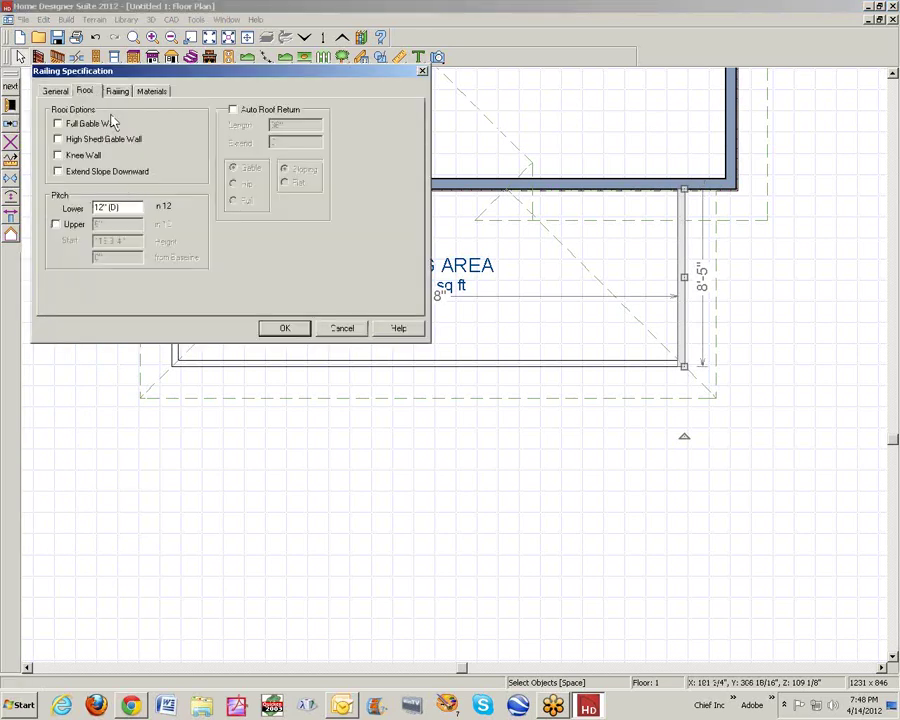
click(117, 91)
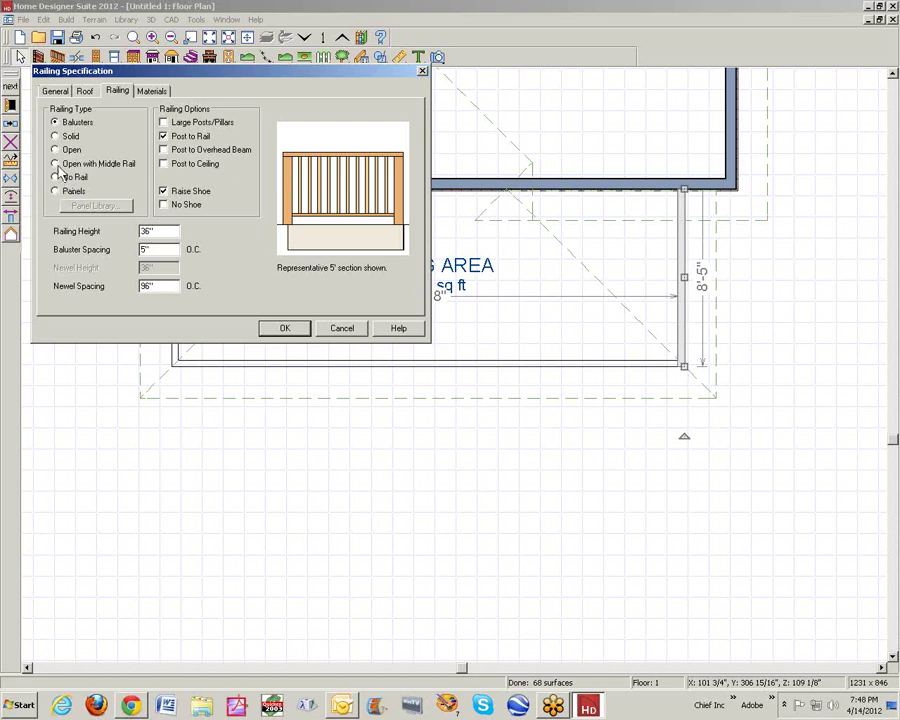
click(164, 150)
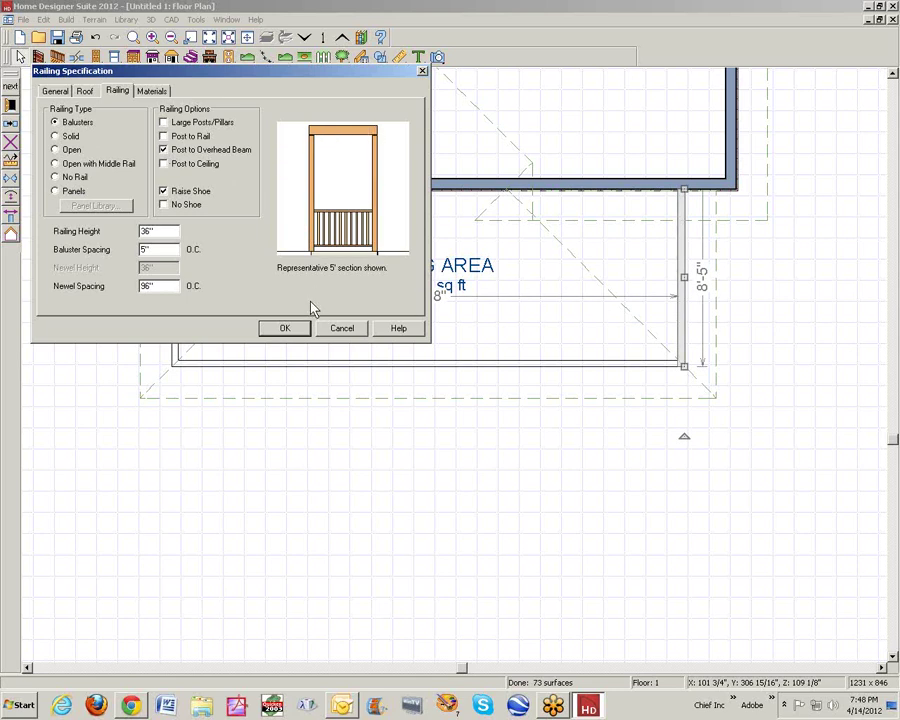
click(444, 364)
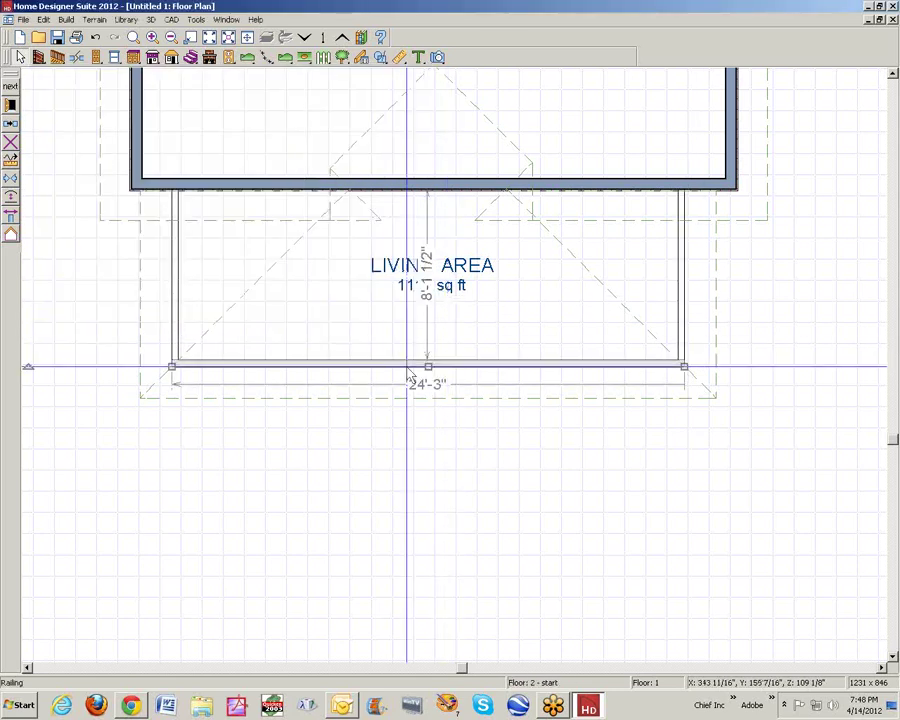
- Keep Balusters on the front railing and check Post to Overhead Beam
click(11, 105)
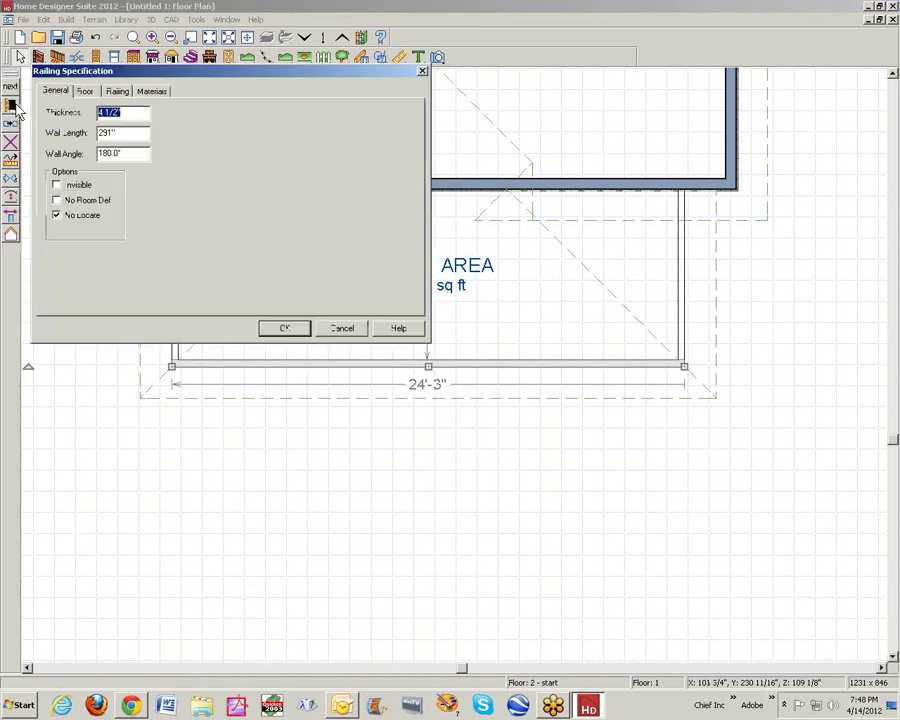
click(128, 95)
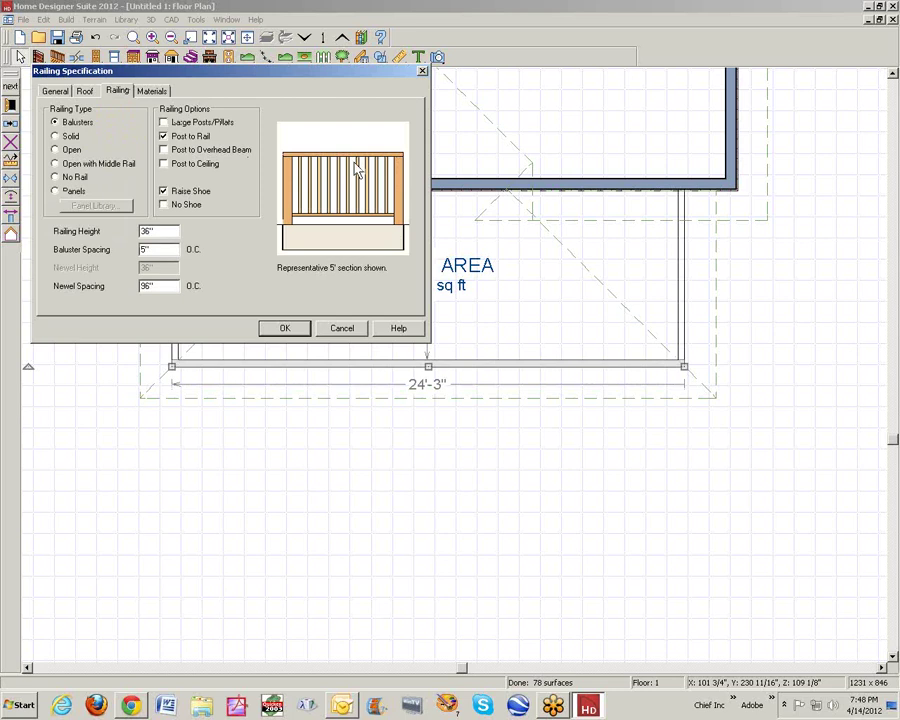
click(56, 177)
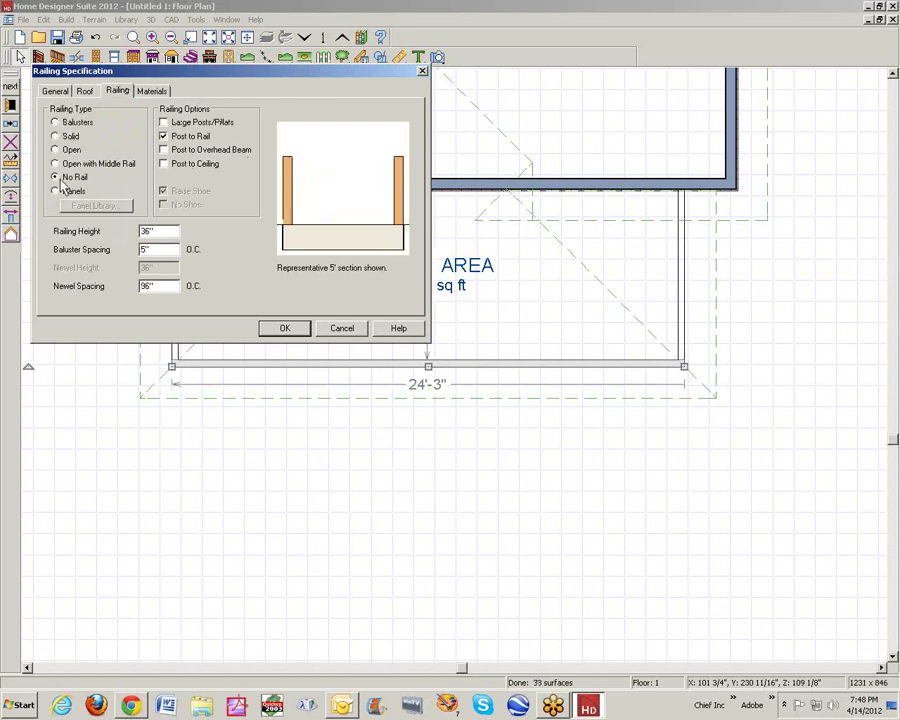
click(67, 123)
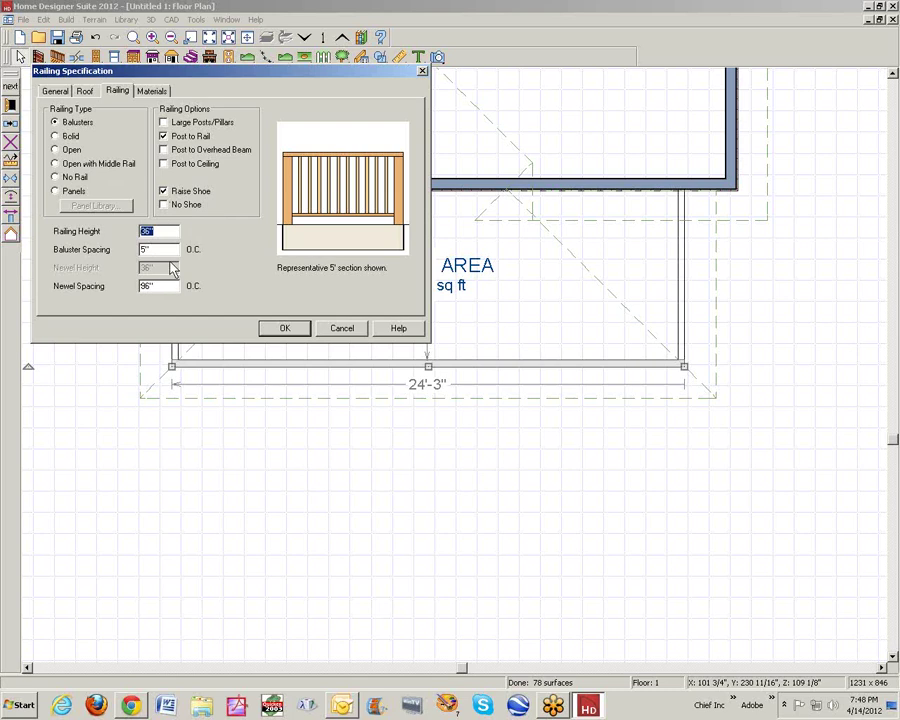
click(164, 150)
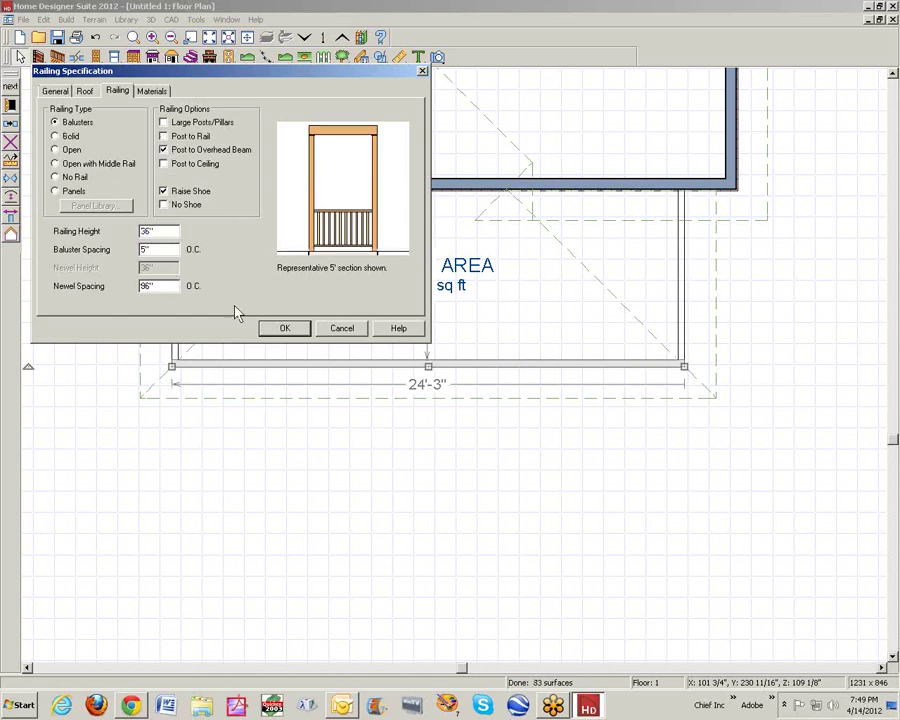
- Apply the front railing, then give the left railing Post to Overhead Beam and view its Roof pitch
click(286, 328)
click(172, 300)
right_click(173, 301)
click(229, 347)
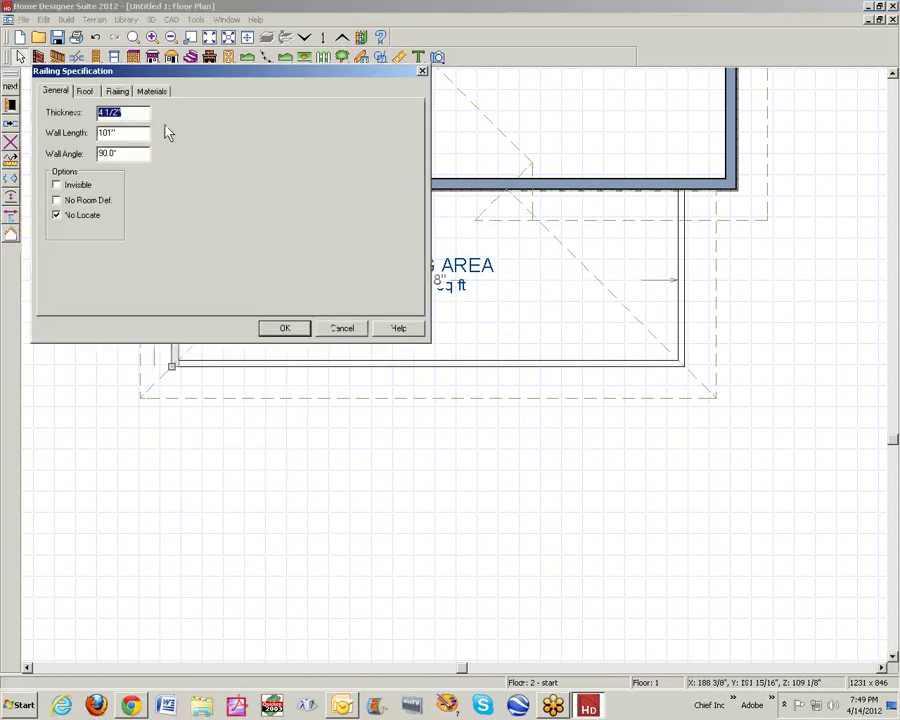
click(121, 92)
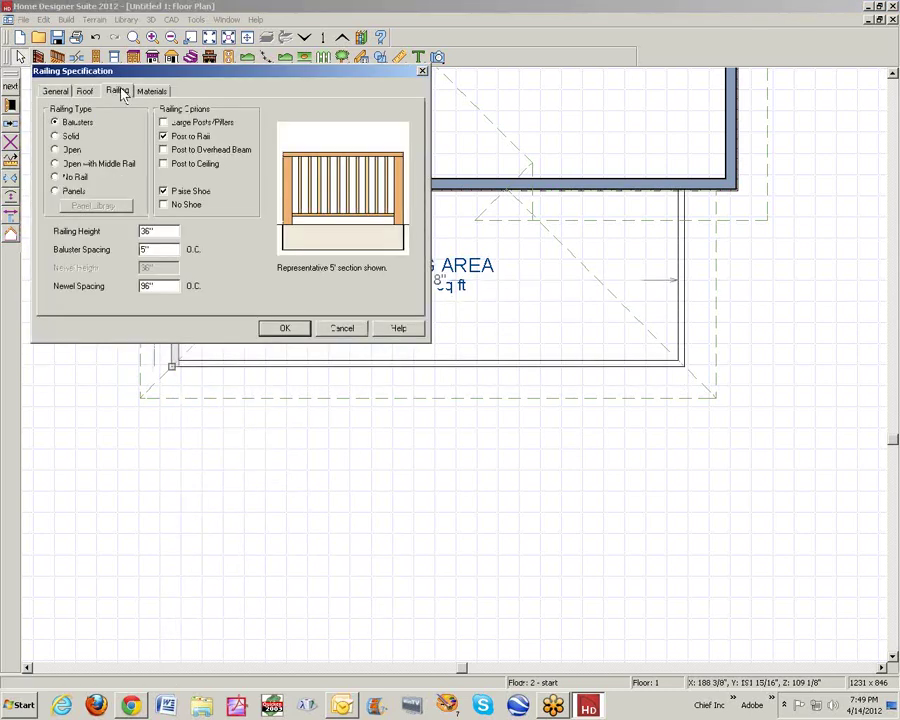
click(176, 151)
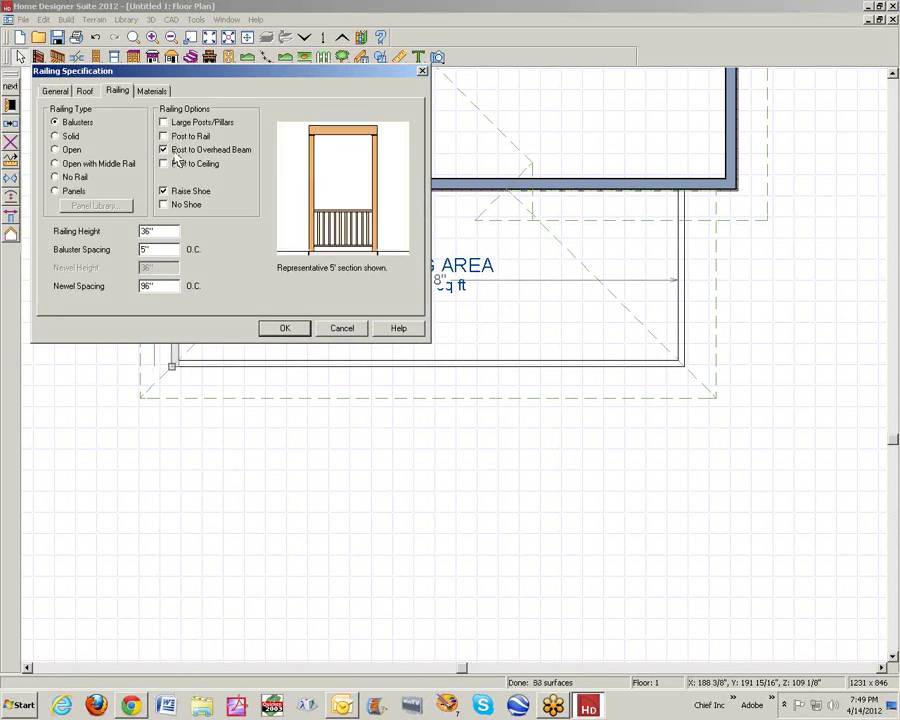
click(84, 91)
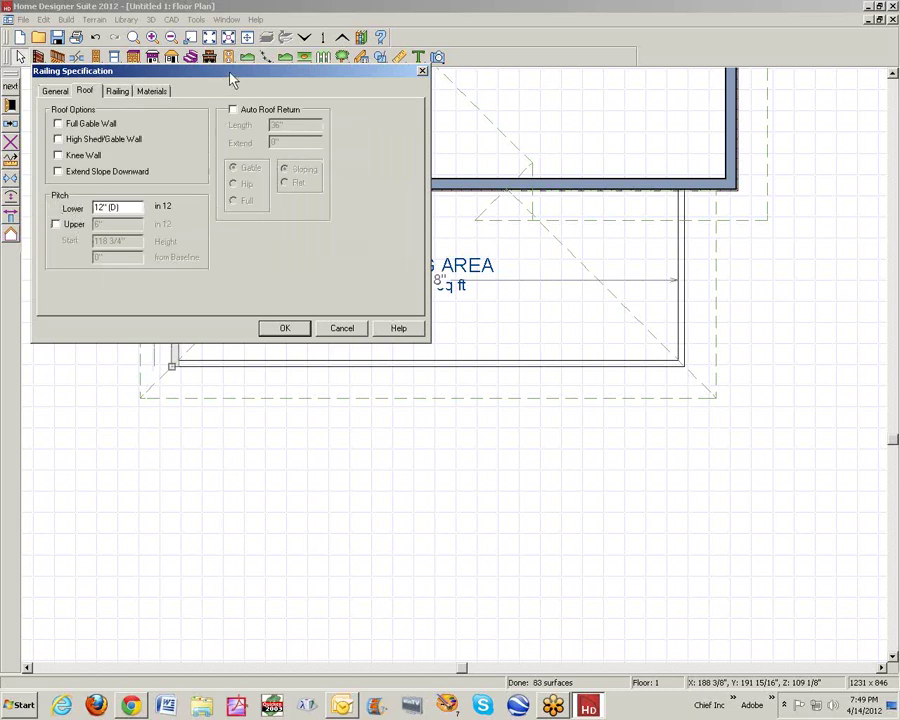
drag(230, 80, 583, 375)
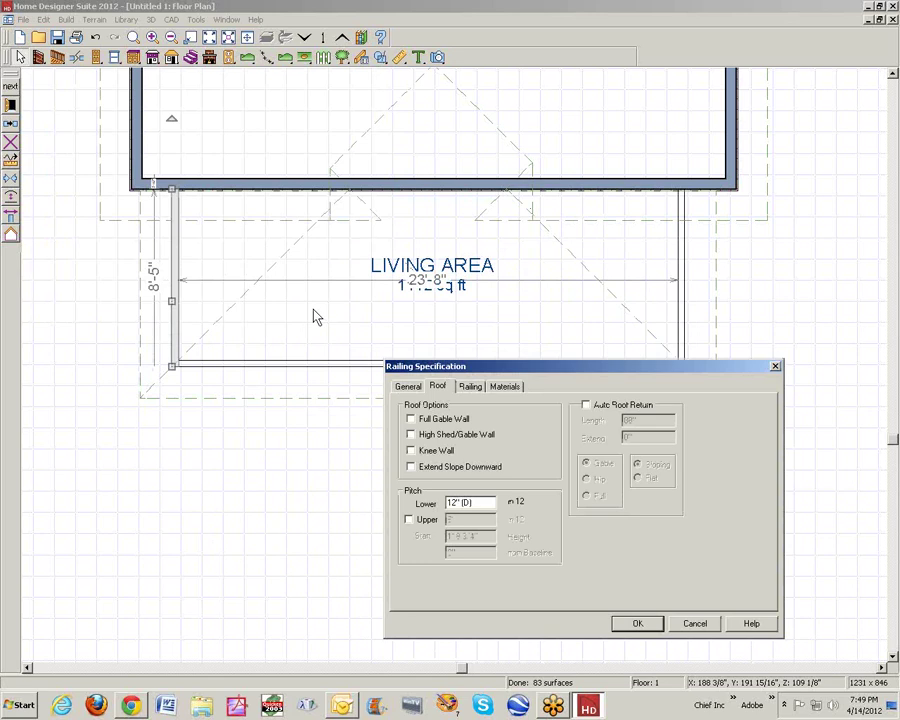
- Cancel the left railing edits and check the living area's 109 1/8" rough ceiling height
click(697, 624)
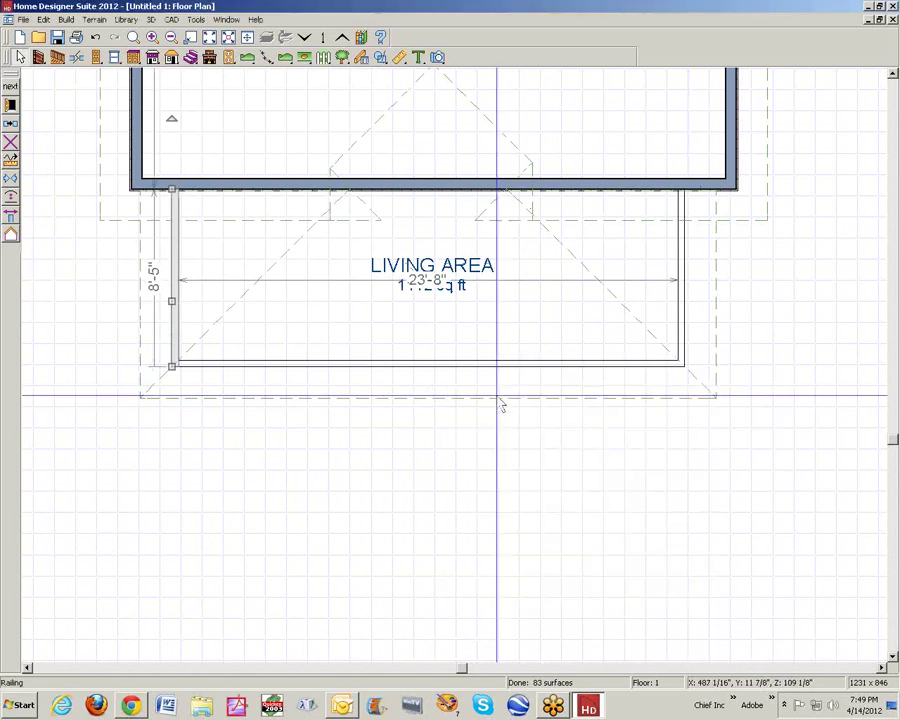
right_click(474, 342)
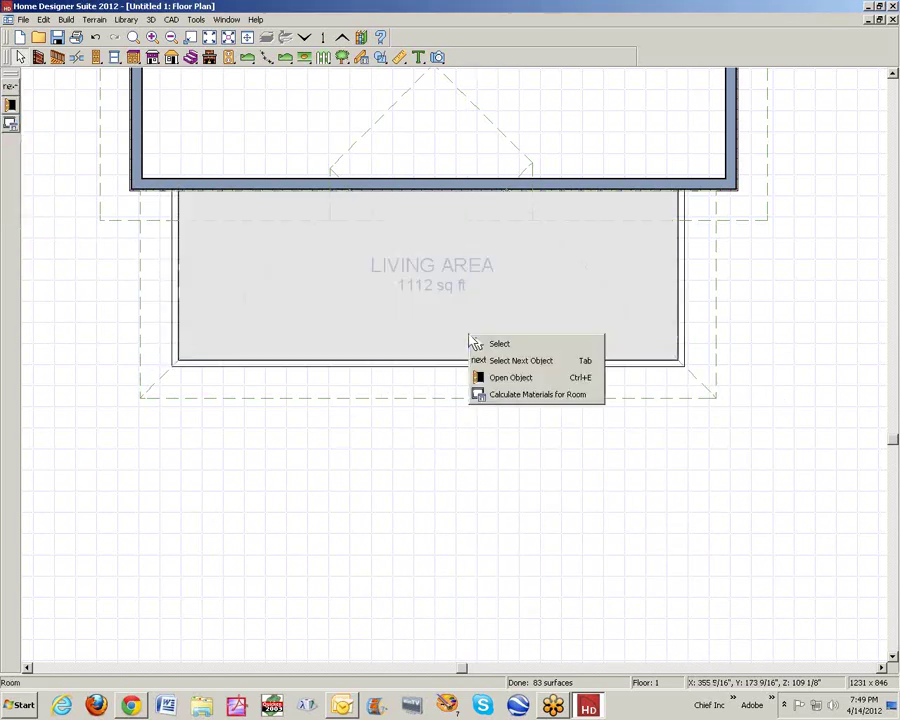
click(500, 379)
click(91, 91)
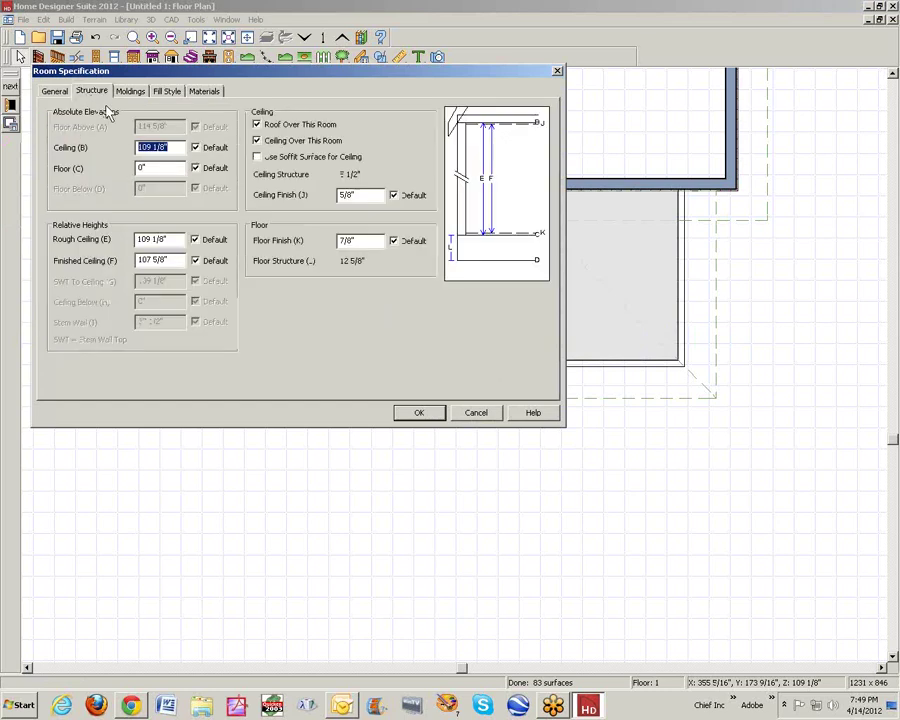
drag(181, 243, 125, 244)
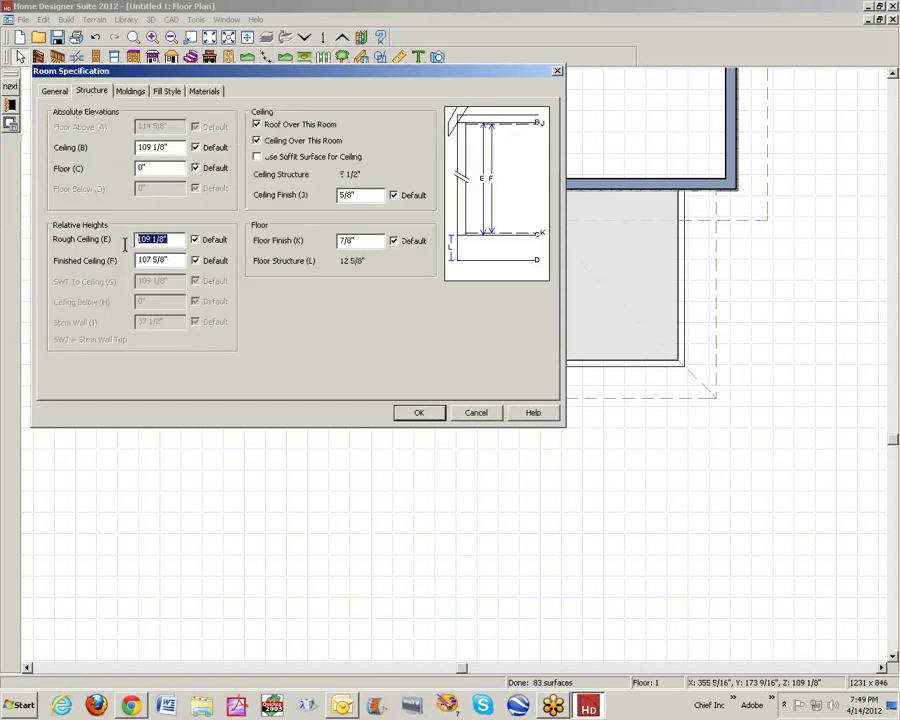
key(Tab)
click(416, 413)
- Change the left railing's lower roof pitch from 12 to 1 in 12
right_click(181, 289)
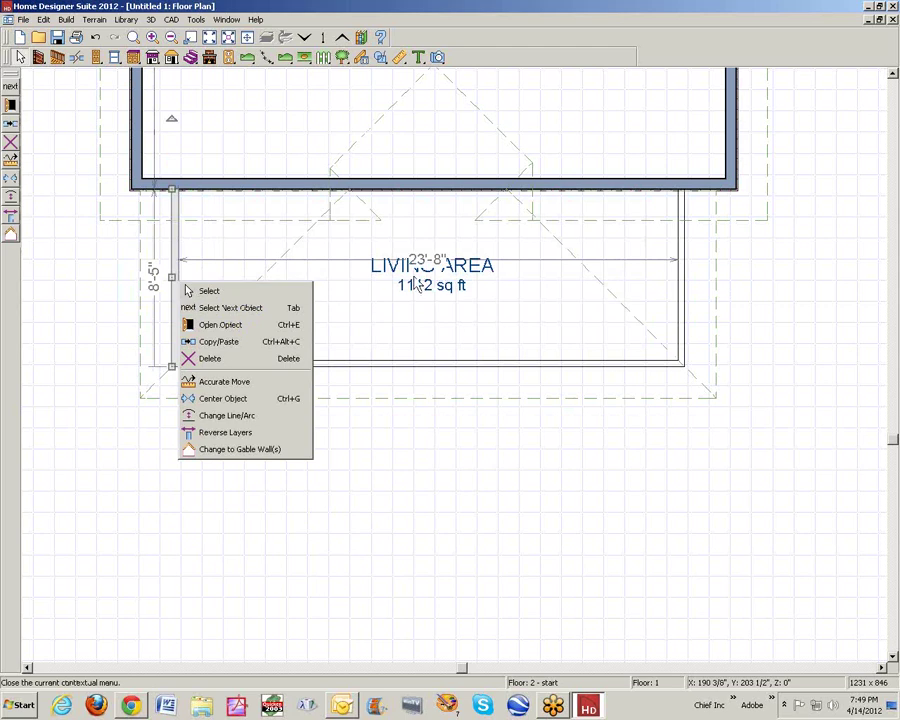
click(235, 331)
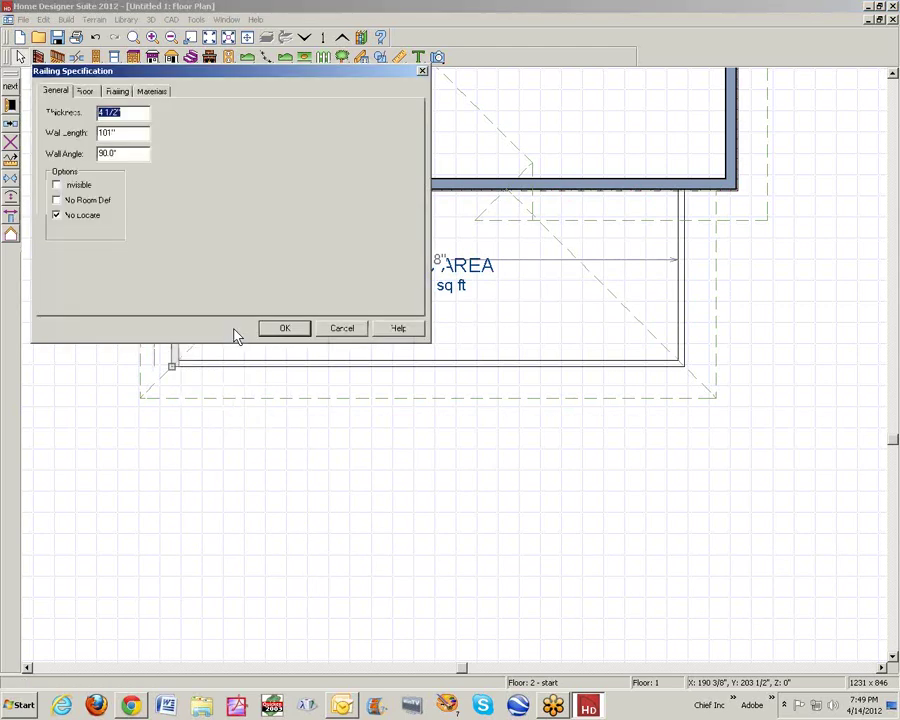
click(84, 92)
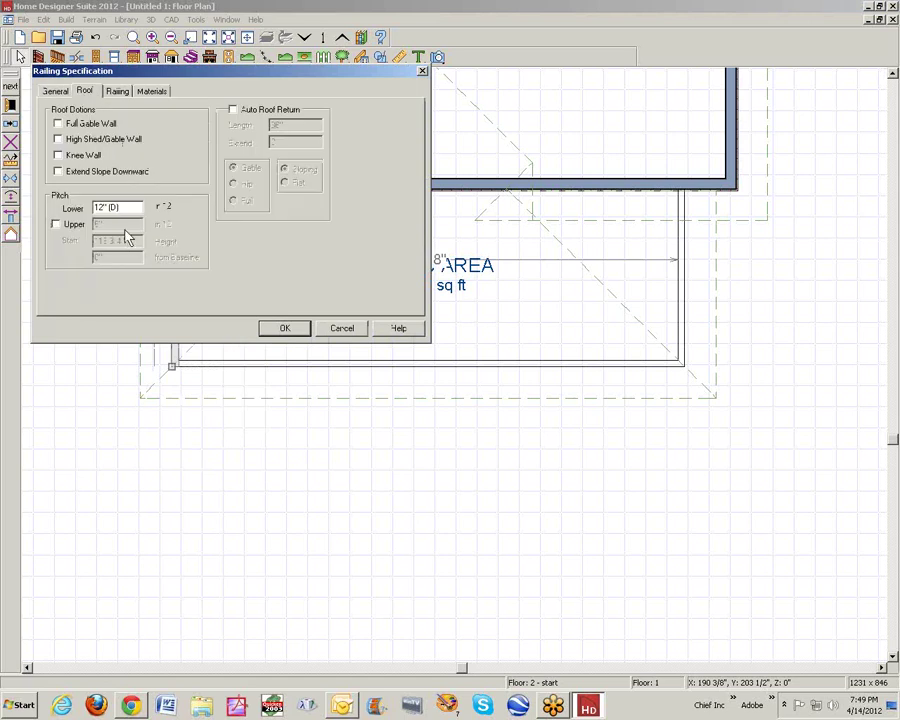
drag(129, 208, 68, 268)
text(1.)
click(285, 329)
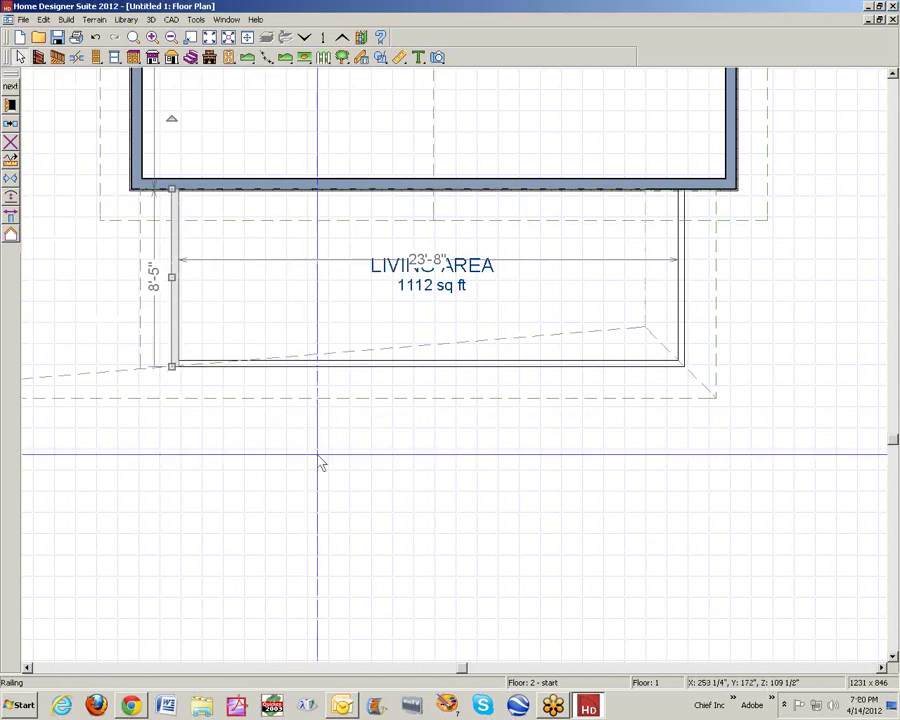
- Zoom into the porch roof in a Full Overview, then tile the 3D view and floor plan vertically
click(437, 57)
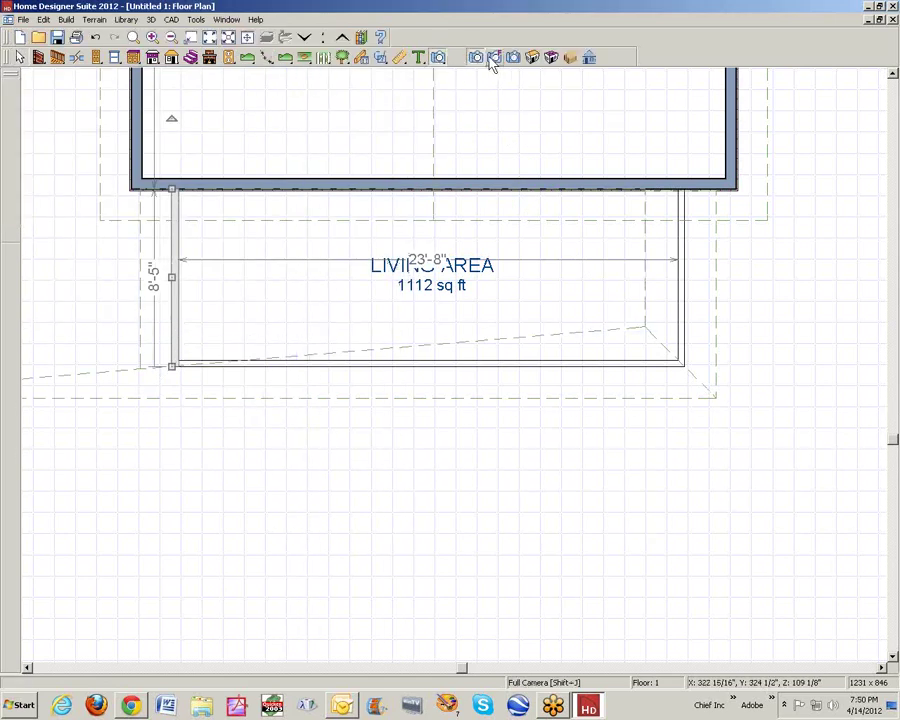
click(531, 57)
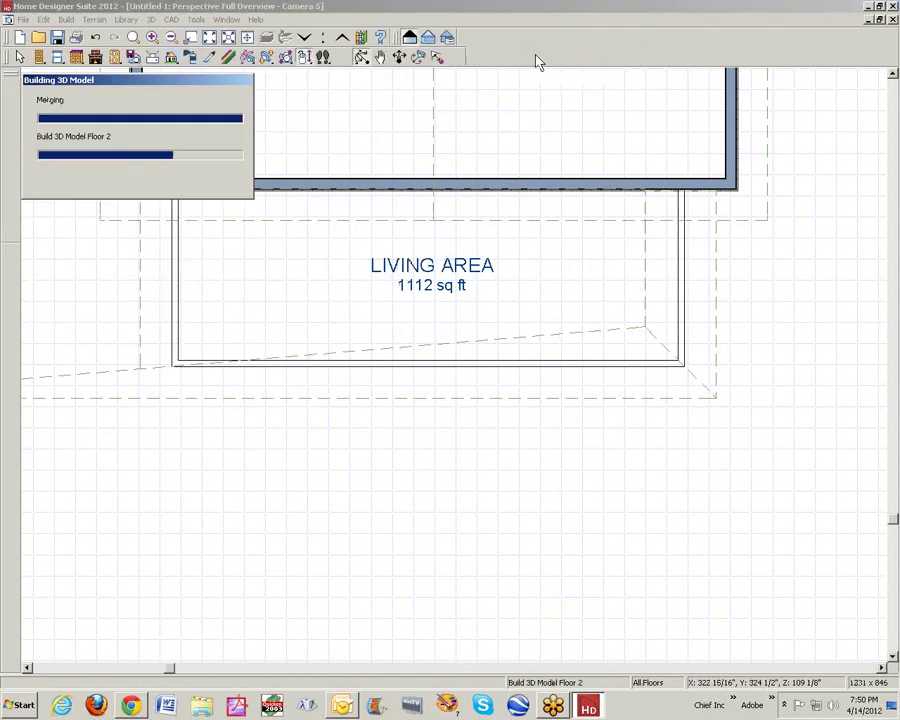
drag(423, 281, 396, 332)
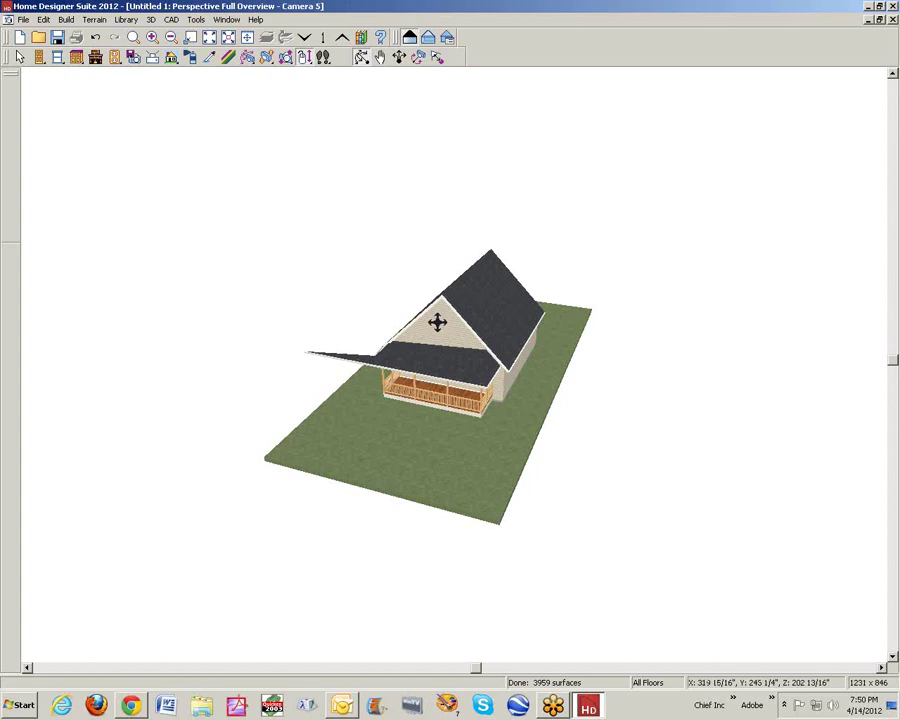
scroll(437, 321, up, 3)
scroll(437, 321, up, 2)
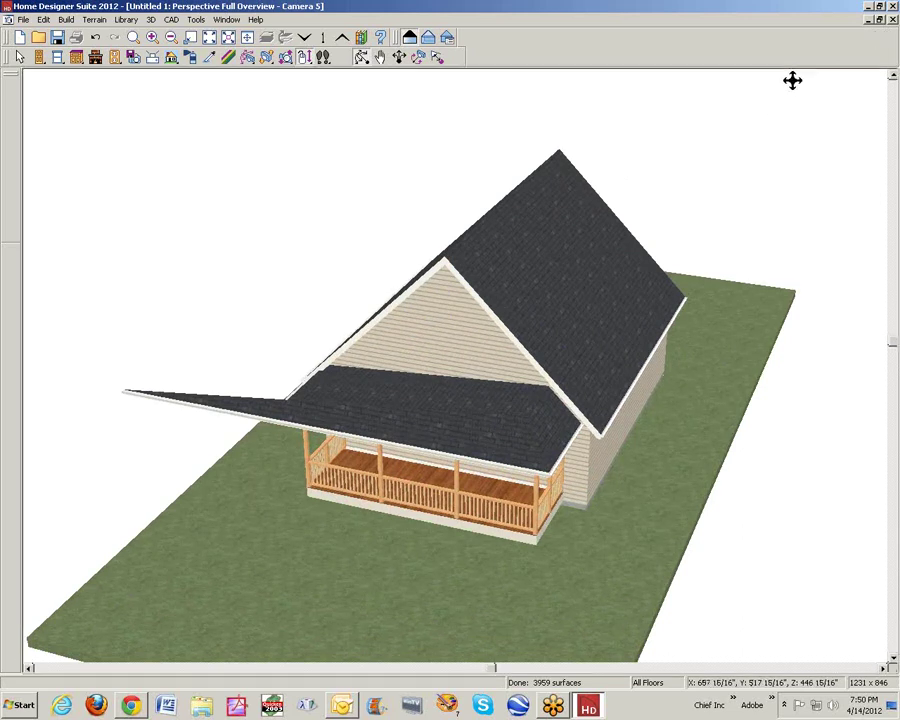
key(alt+w)
key(v)
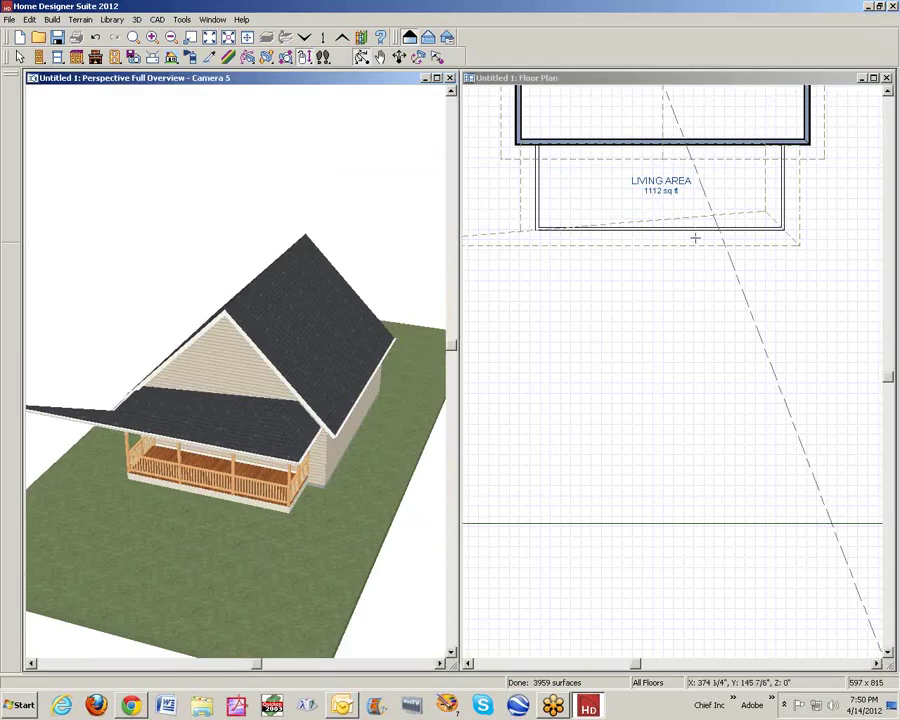
- Zoom in on the house and set the bottom porch railing's lower roof pitch to 1 in 12
click(588, 77)
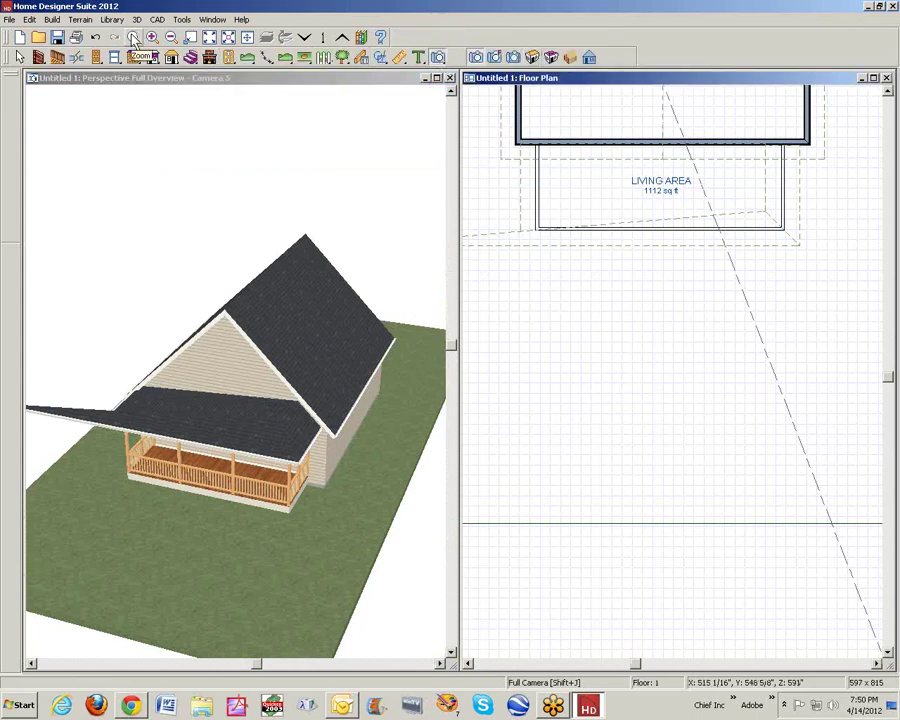
drag(491, 120, 838, 291)
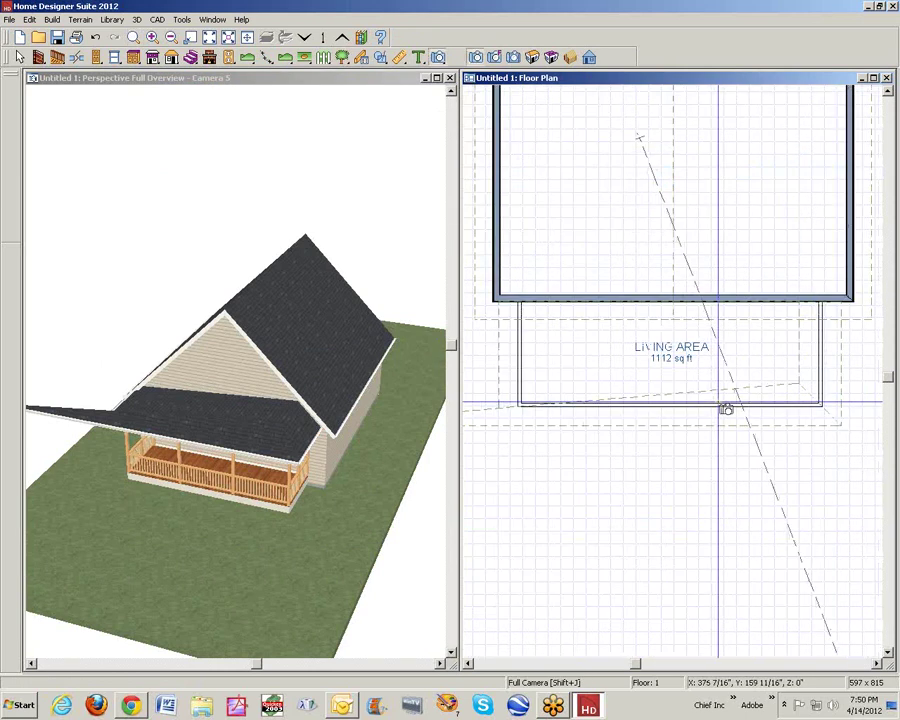
click(20, 57)
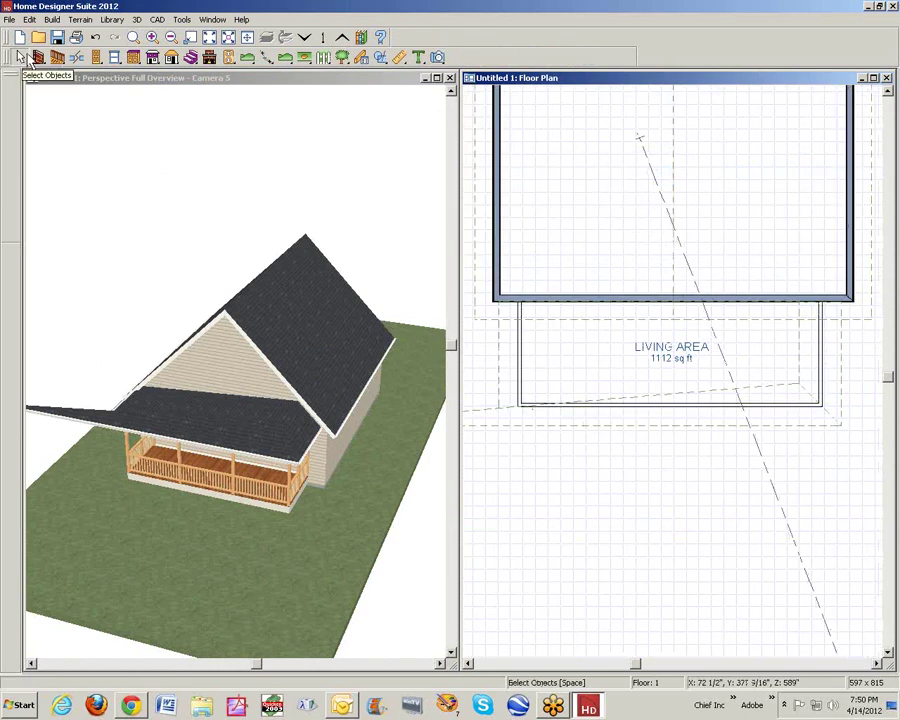
click(703, 407)
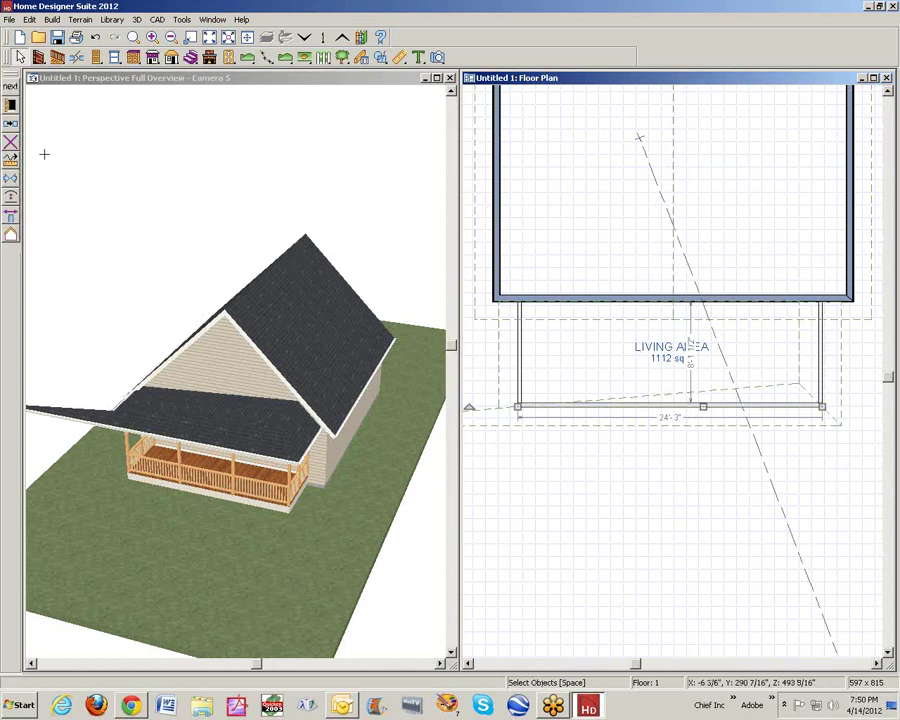
click(12, 104)
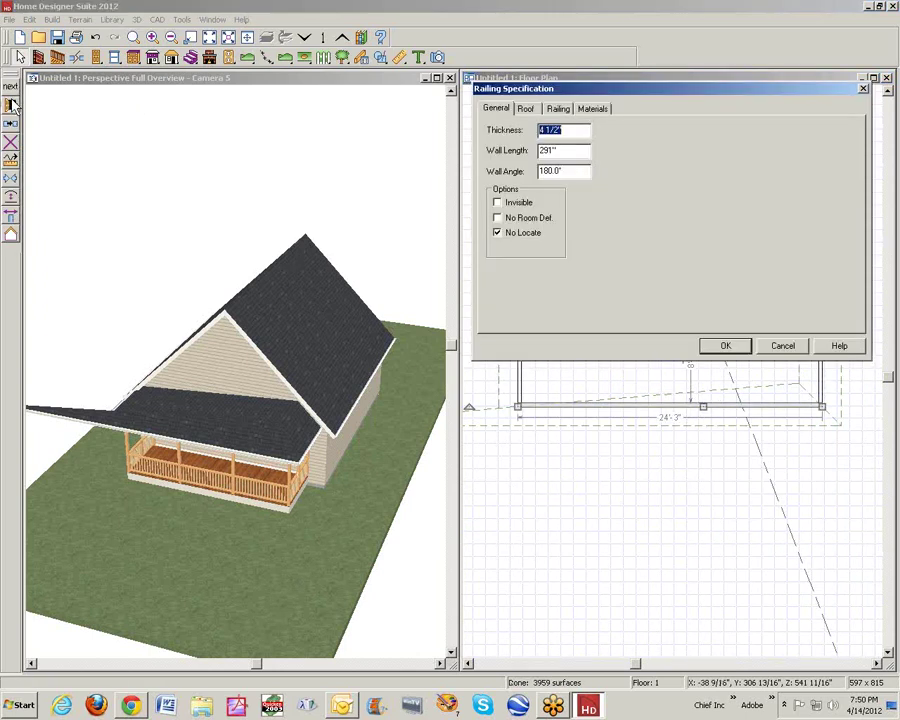
click(530, 108)
double_click(563, 227)
text(1)
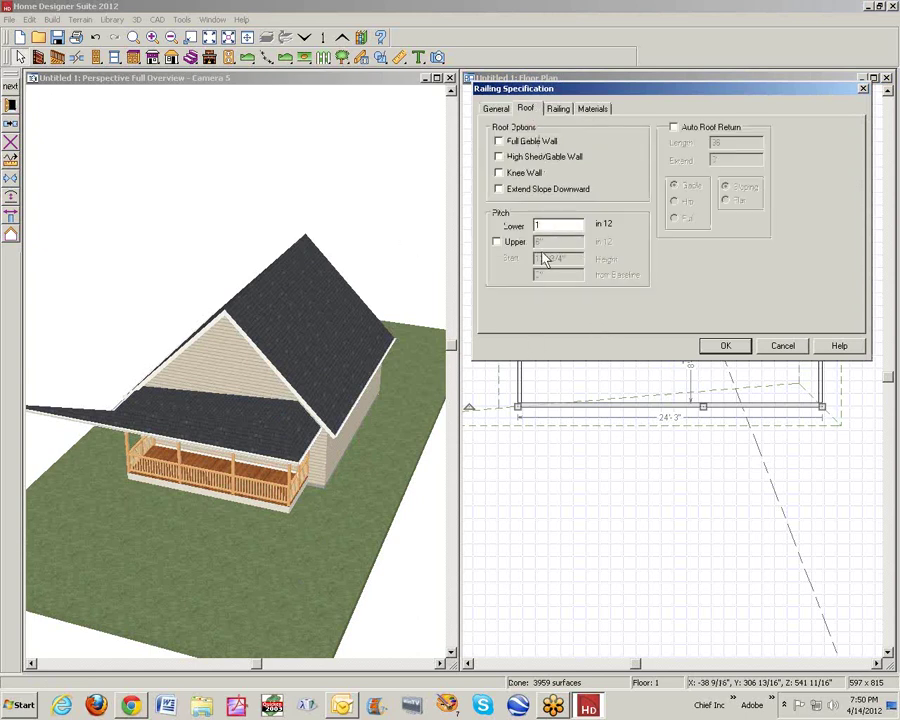
click(727, 346)
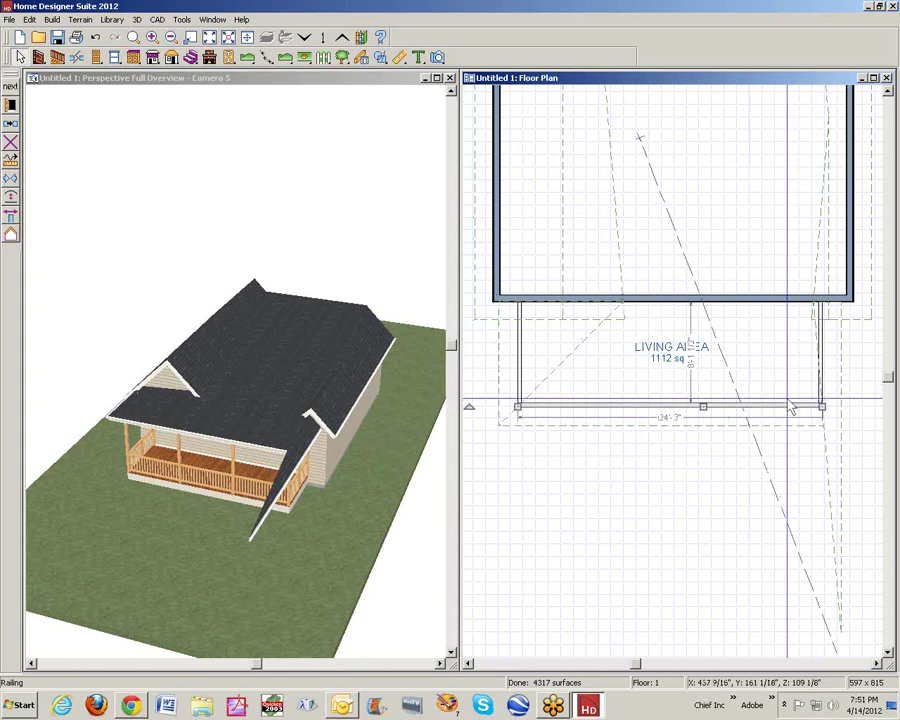
- Set the right-side porch railing's lower roof pitch to 1 in 12 as well
right_click(820, 358)
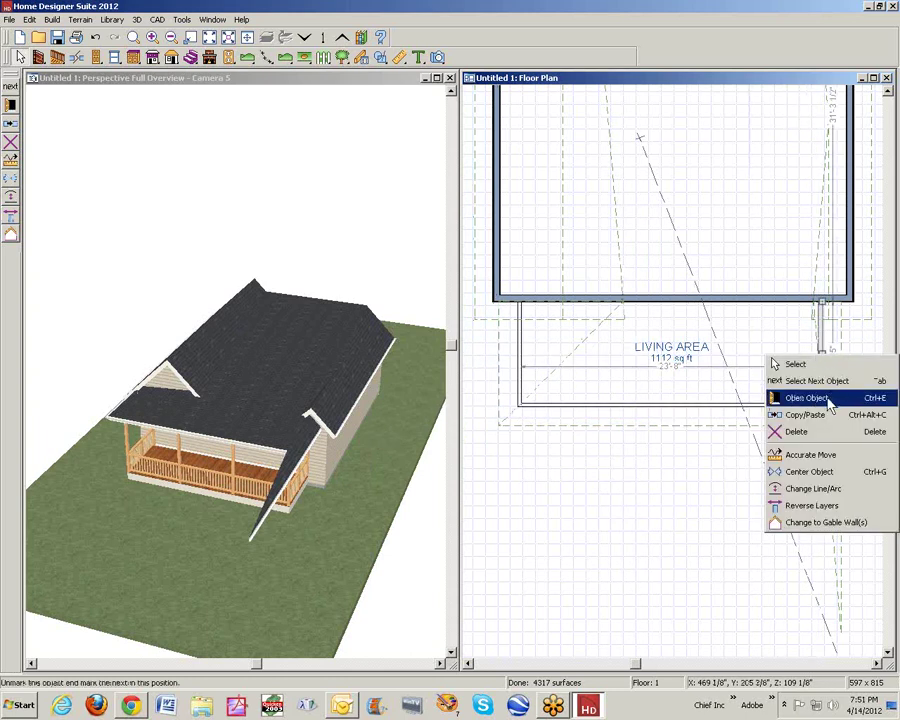
click(770, 398)
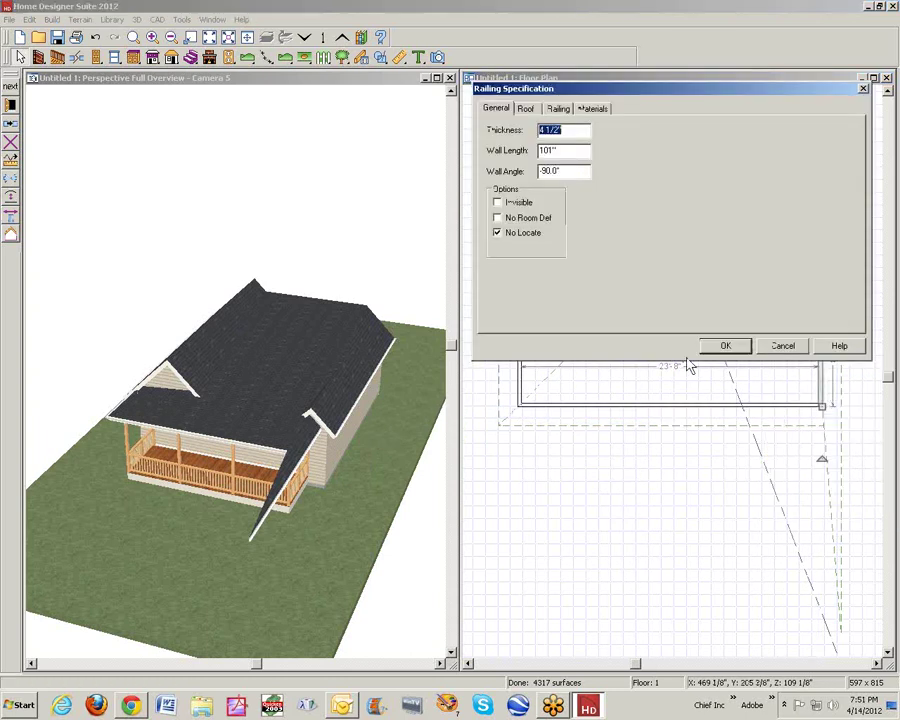
click(528, 109)
double_click(567, 225)
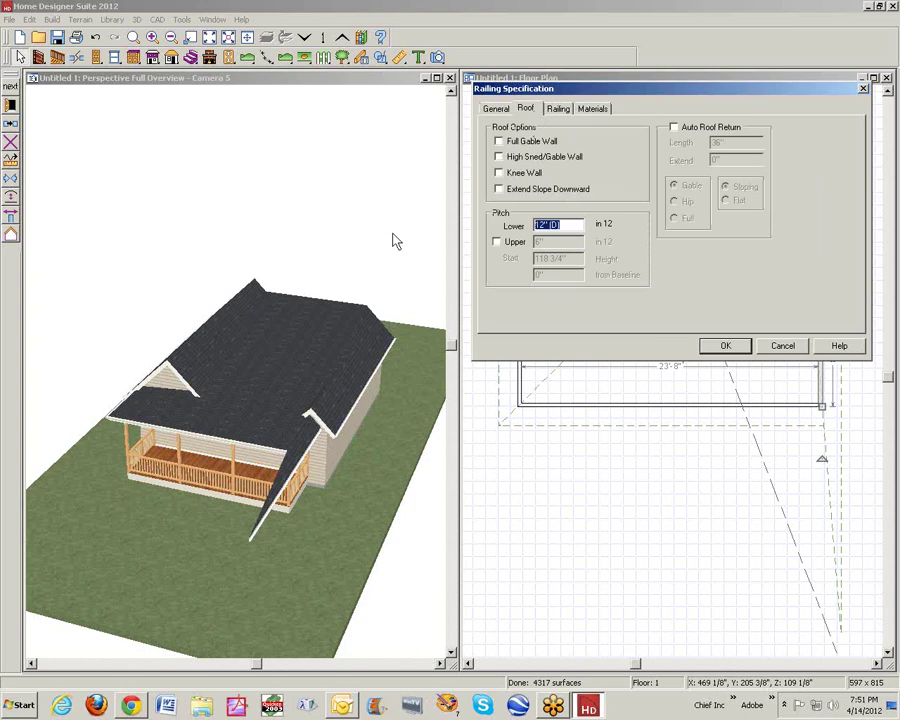
text(1)
click(713, 345)
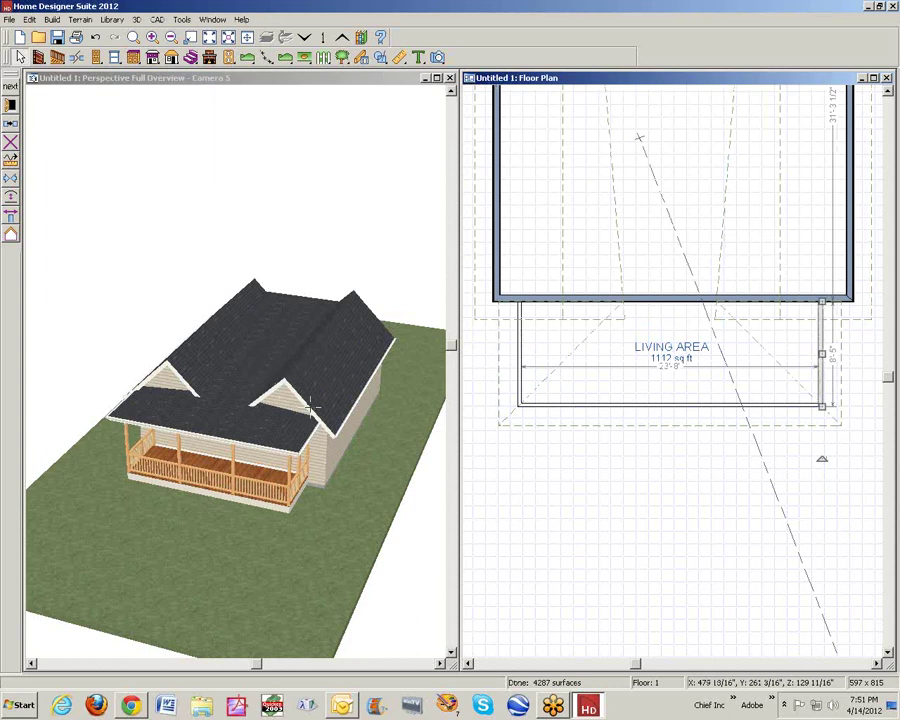
- Orbit the 3D camera around the house to view the low porch roof front-on
click(93, 82)
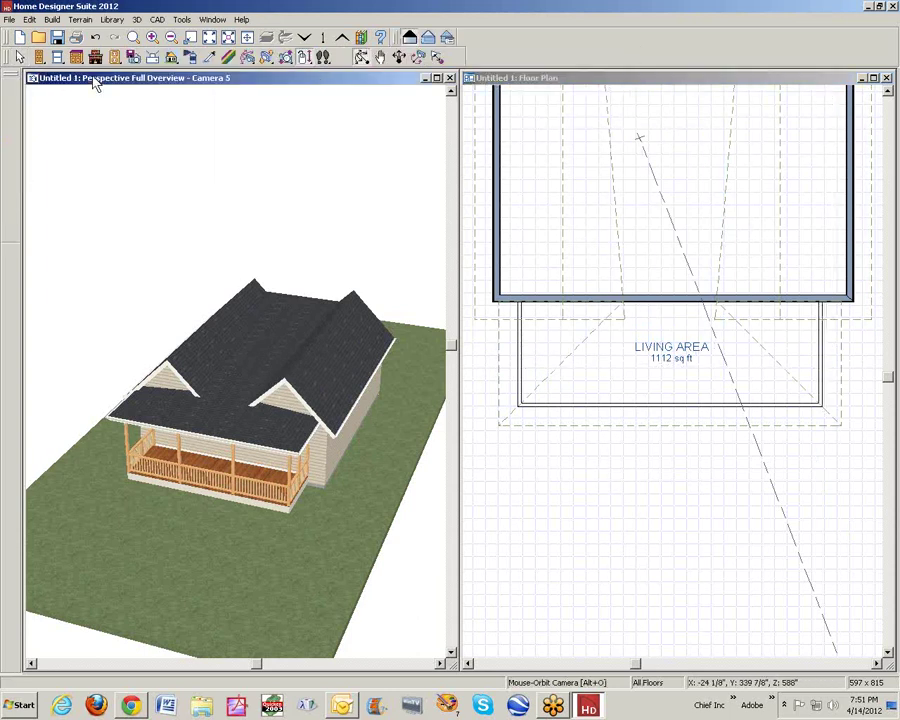
click(410, 38)
drag(287, 277, 261, 388)
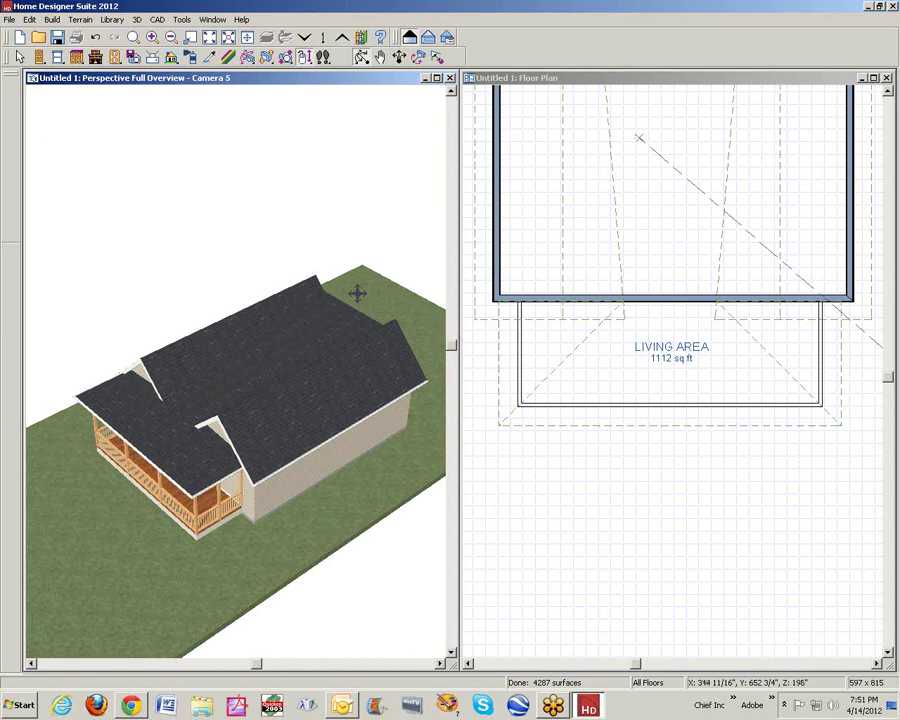
drag(356, 323, 408, 338)
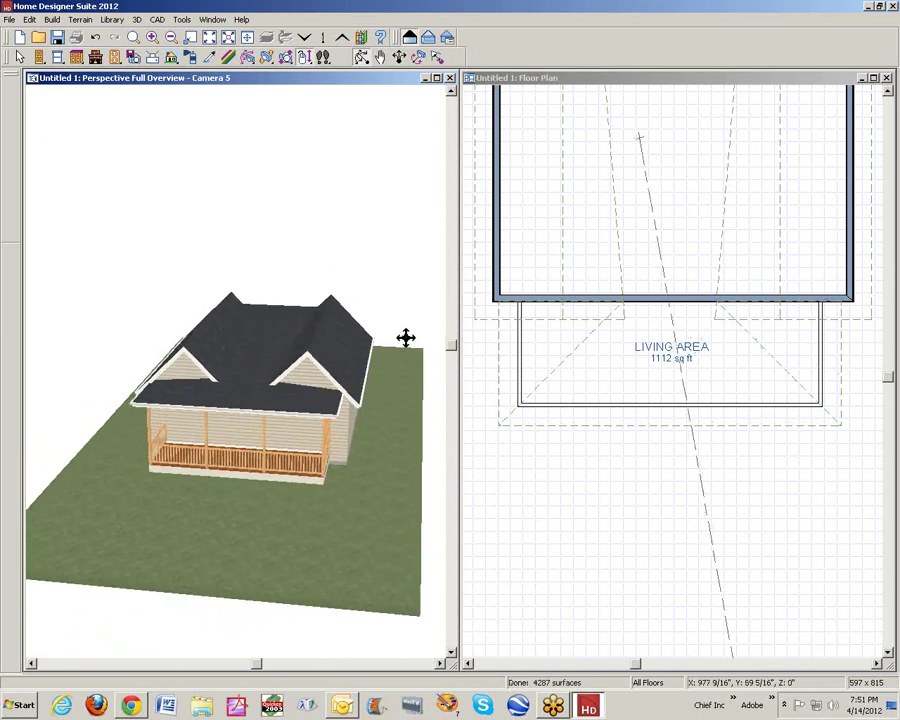
- Turn off the living area's default ceiling heights and set its finished ceiling to 9'
right_click(590, 369)
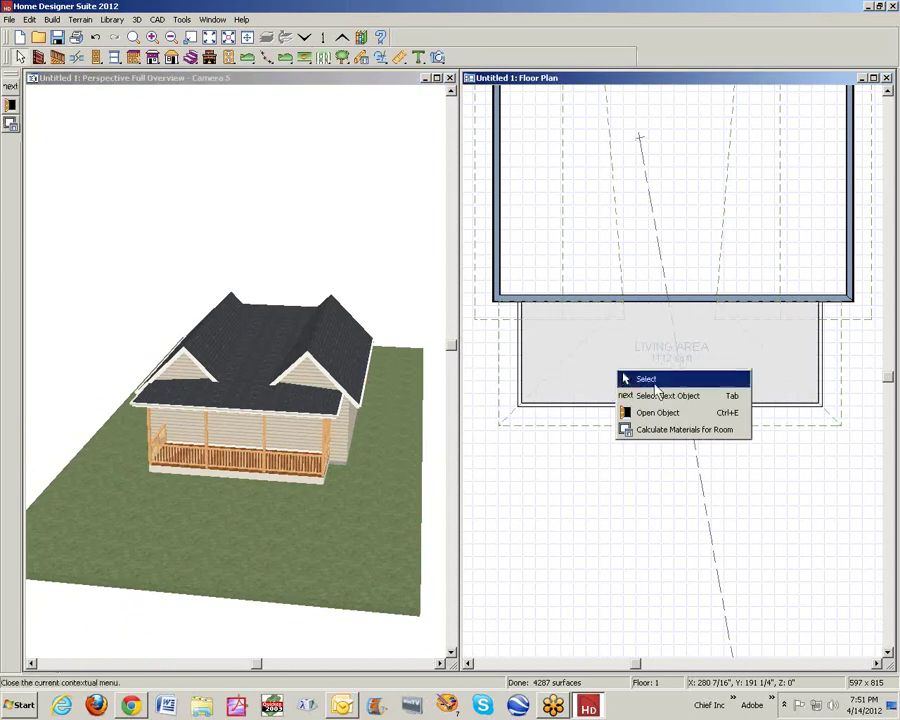
click(603, 416)
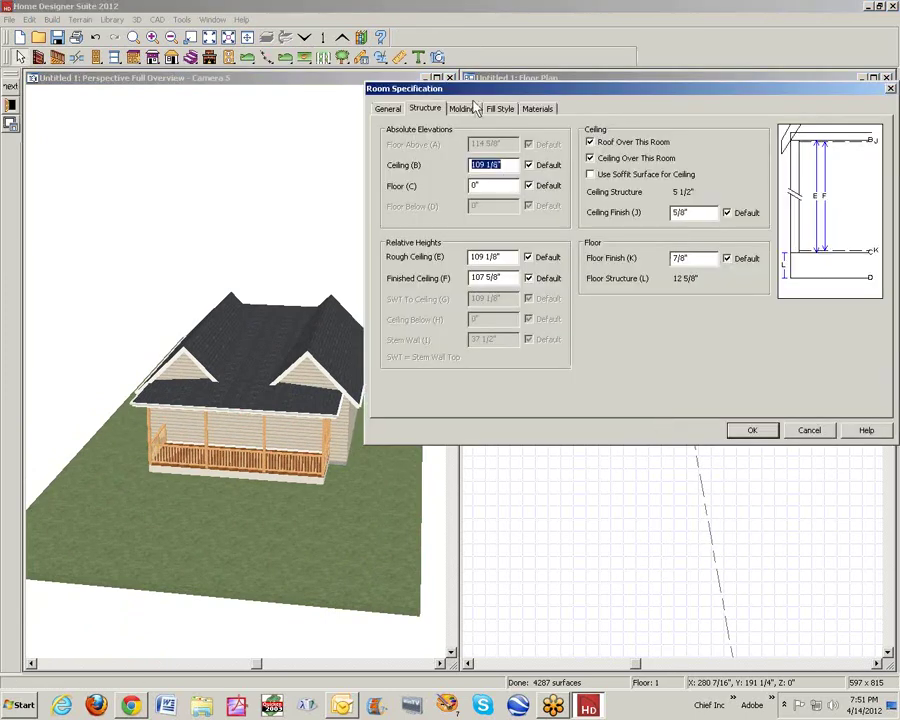
click(529, 278)
click(540, 257)
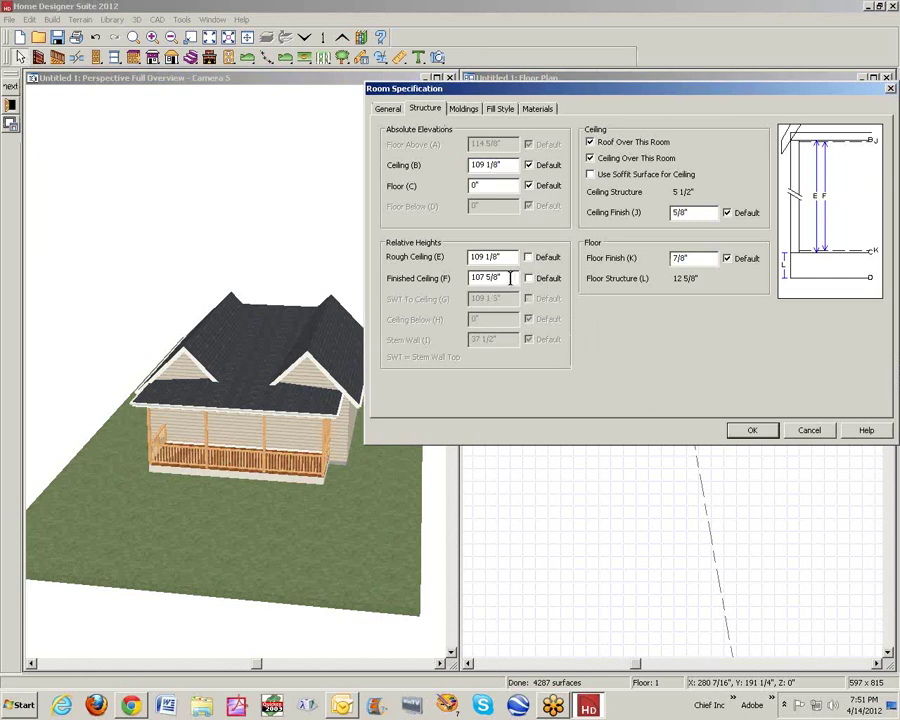
drag(510, 279, 395, 290)
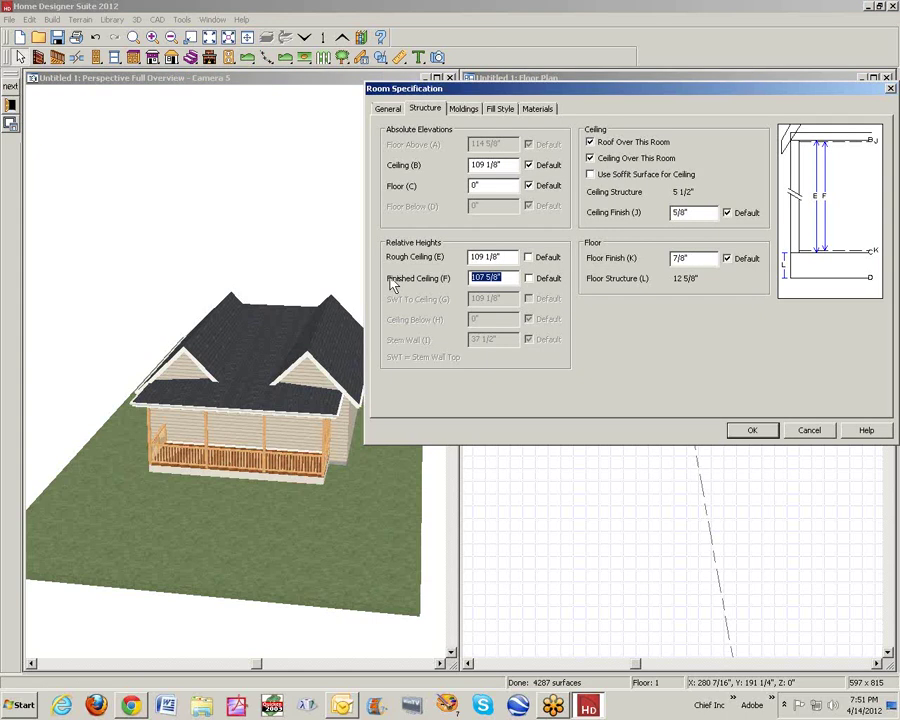
text(9')
click(749, 432)
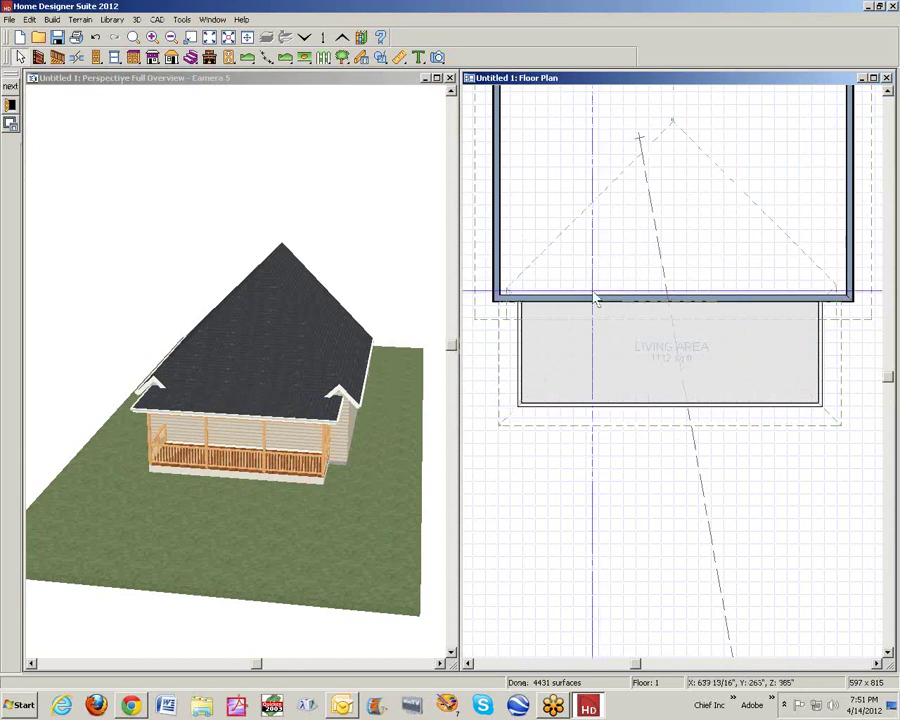
- Change the living area's finished ceiling height to 84 inches
right_click(616, 360)
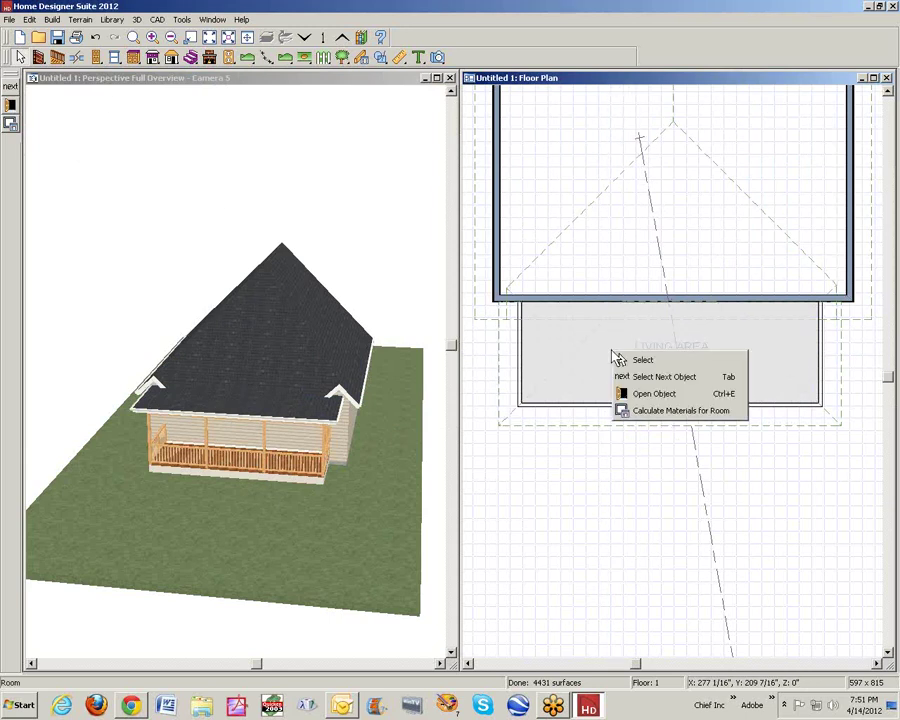
click(625, 392)
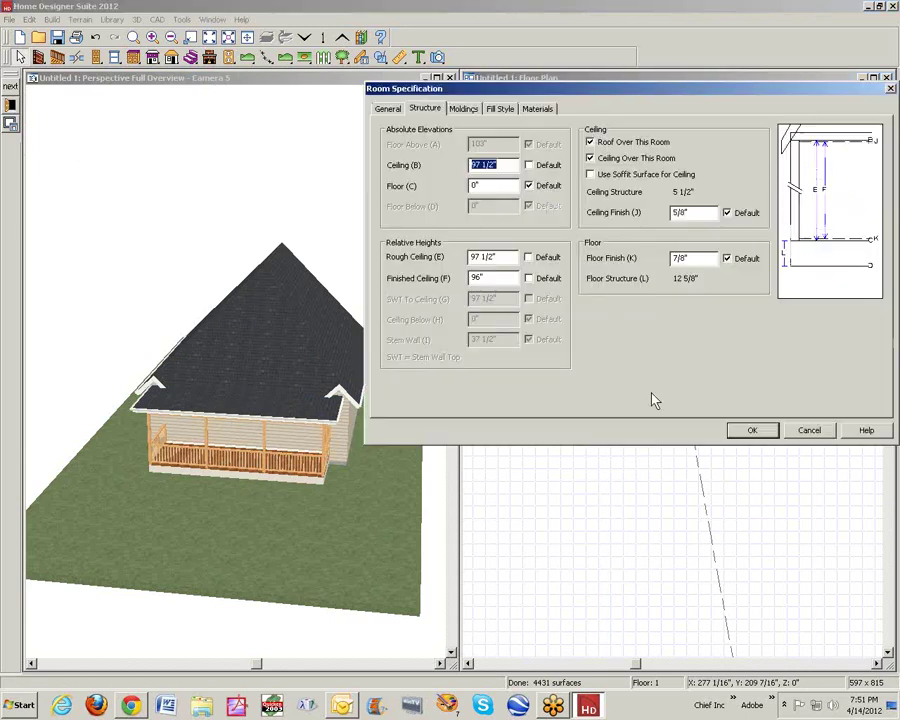
click(496, 281)
click(478, 280)
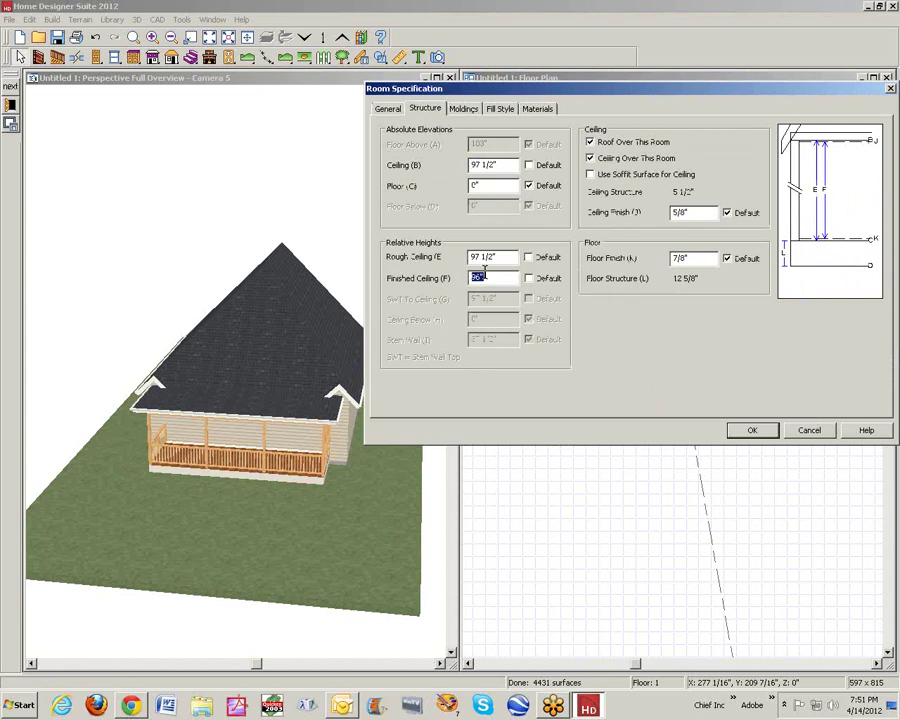
text(84)
click(752, 431)
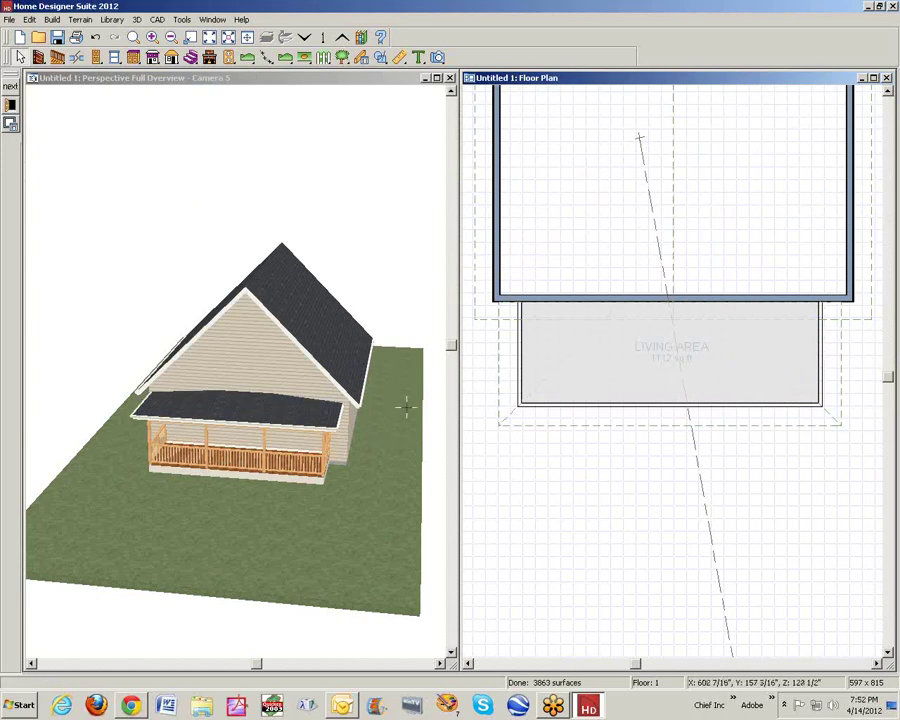
- Reopen the living area's room settings, toggle the default finished ceiling option, and close the dialog
right_click(591, 244)
click(632, 285)
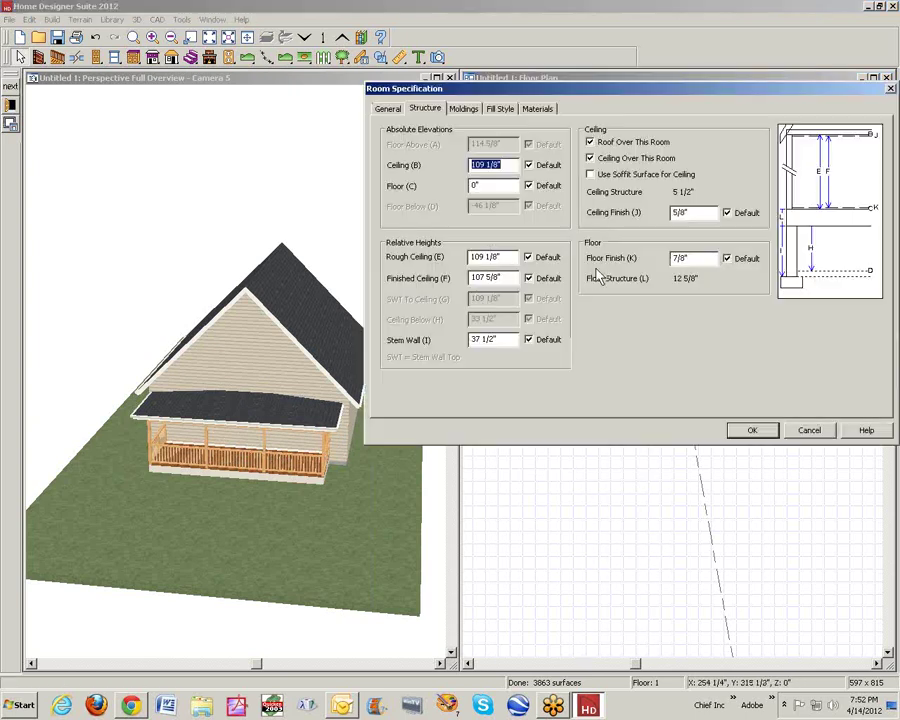
click(528, 279)
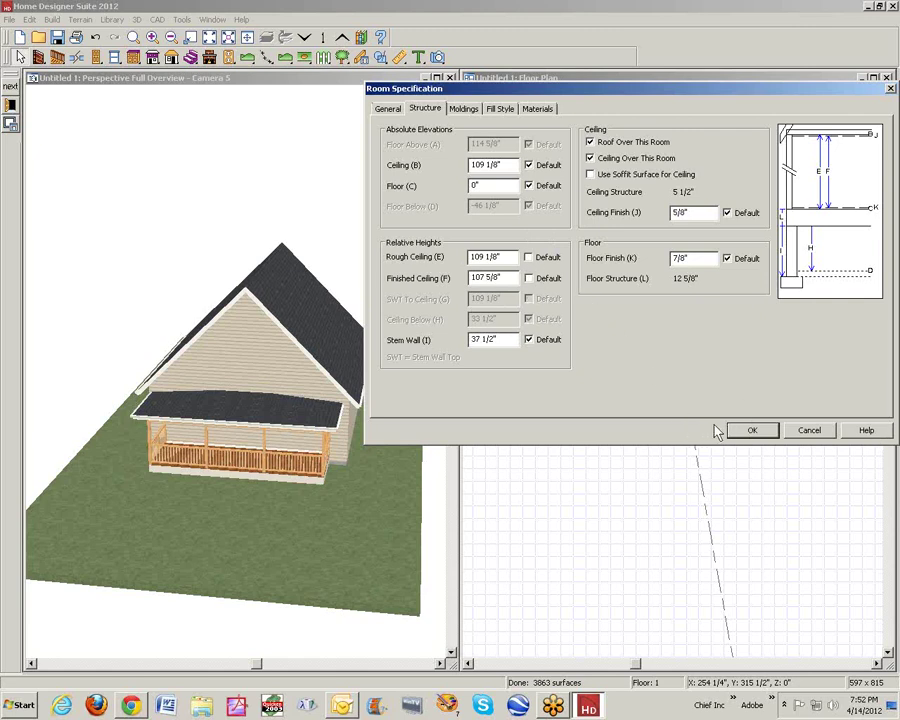
click(812, 431)
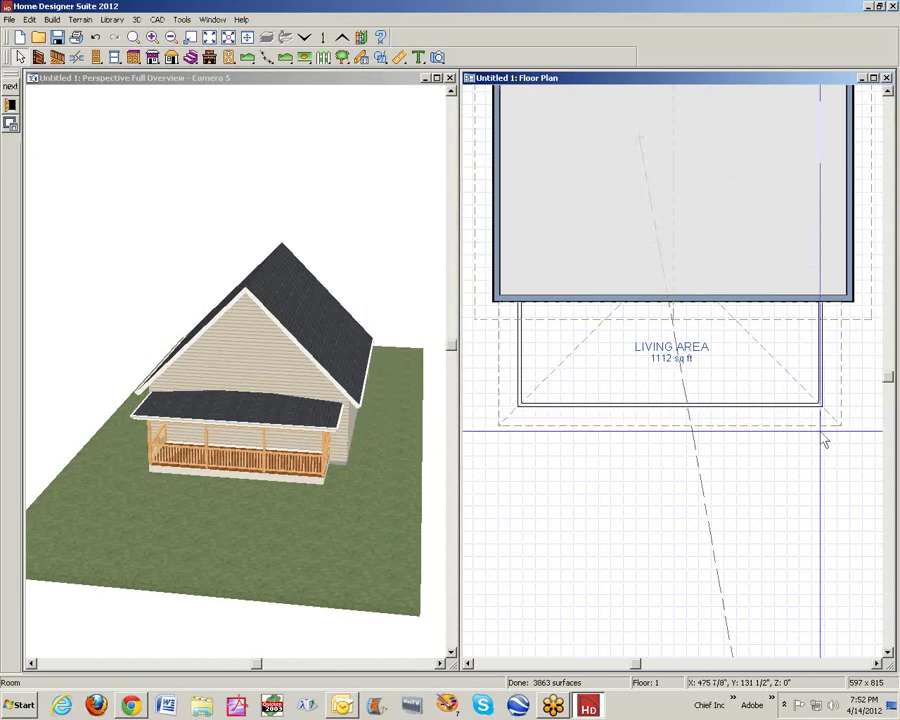
- In Default Settings, give the Floor defaults a finished ceiling height of 120 inches
click(30, 20)
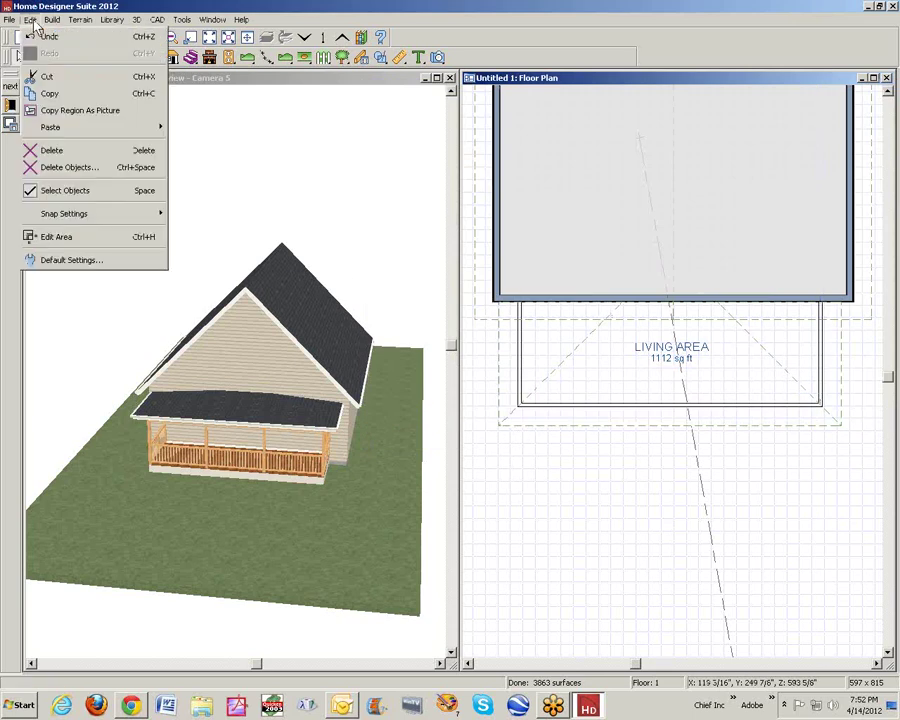
click(90, 260)
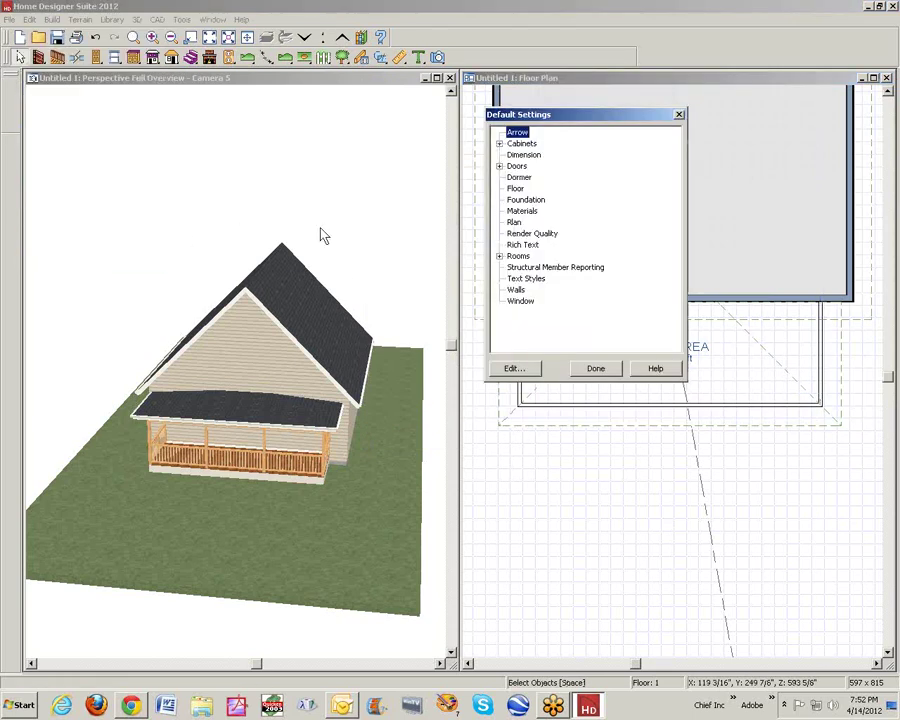
click(525, 200)
click(513, 189)
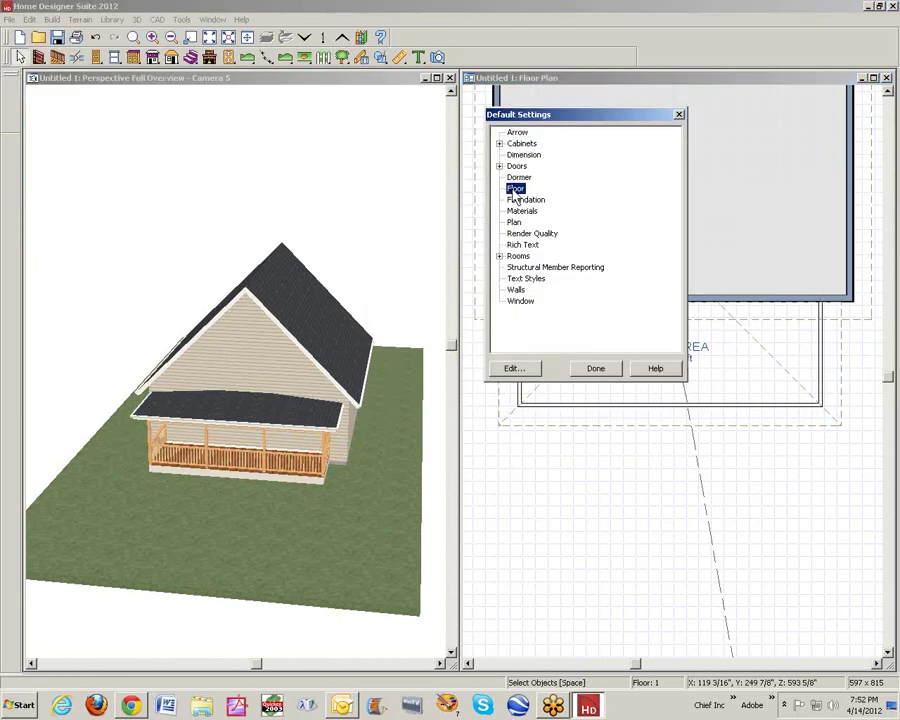
click(510, 368)
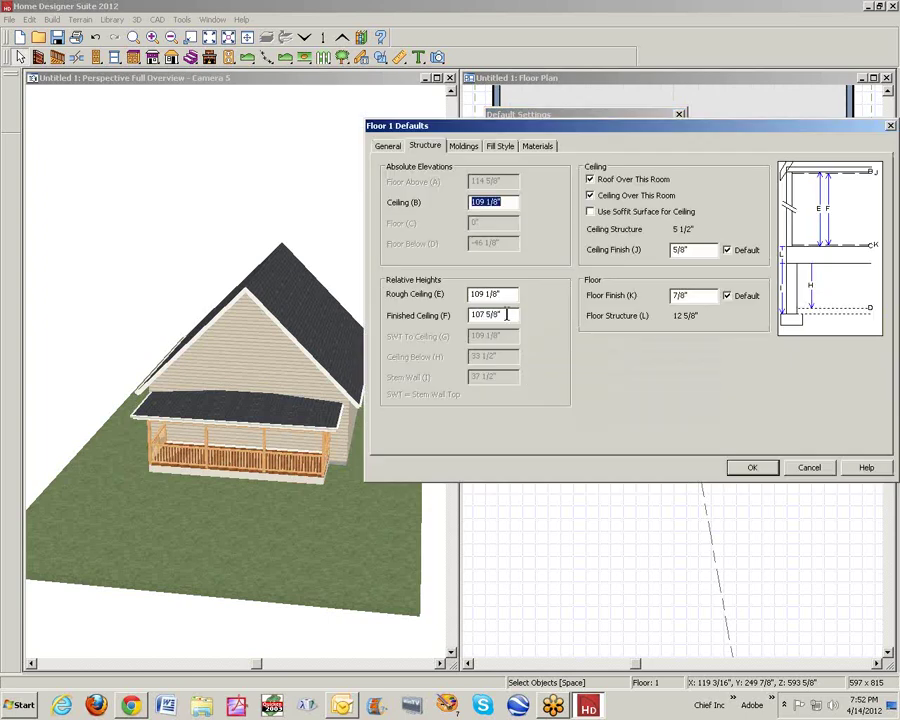
drag(510, 315, 388, 352)
text(120)
click(752, 468)
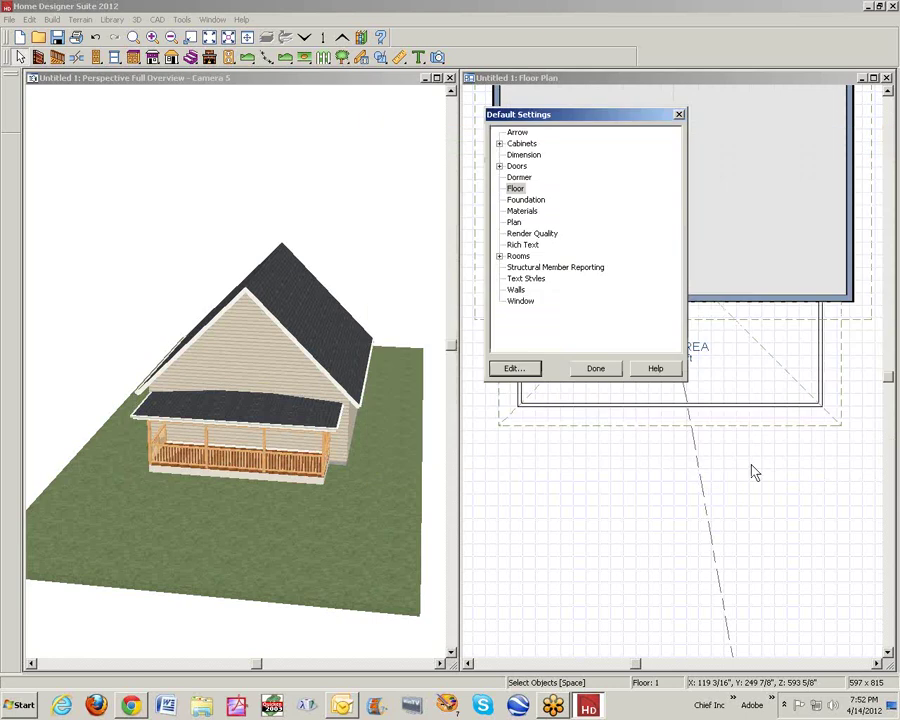
click(600, 370)
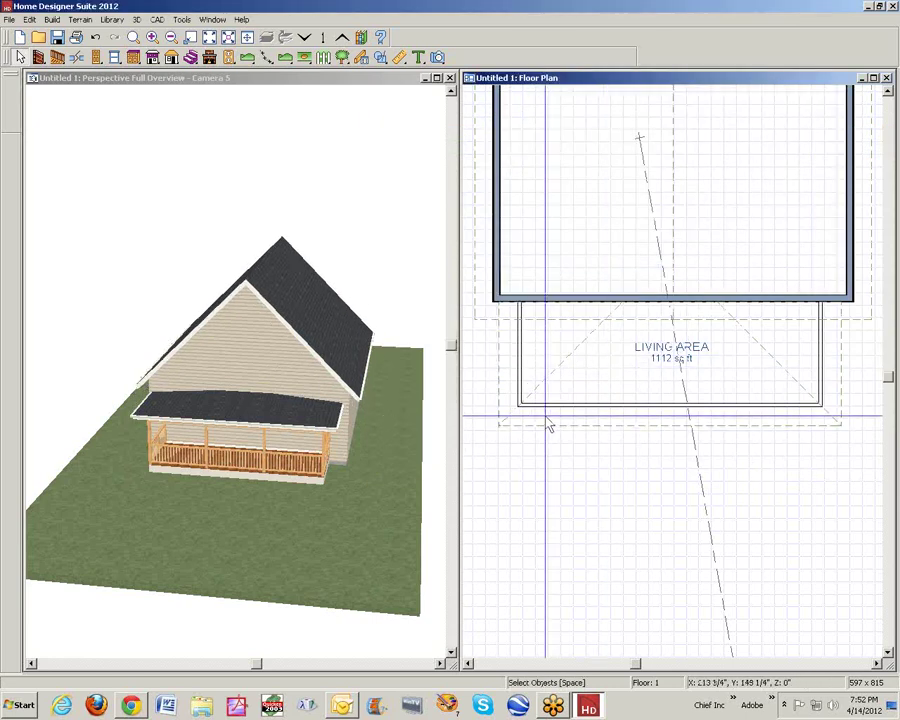
click(630, 387)
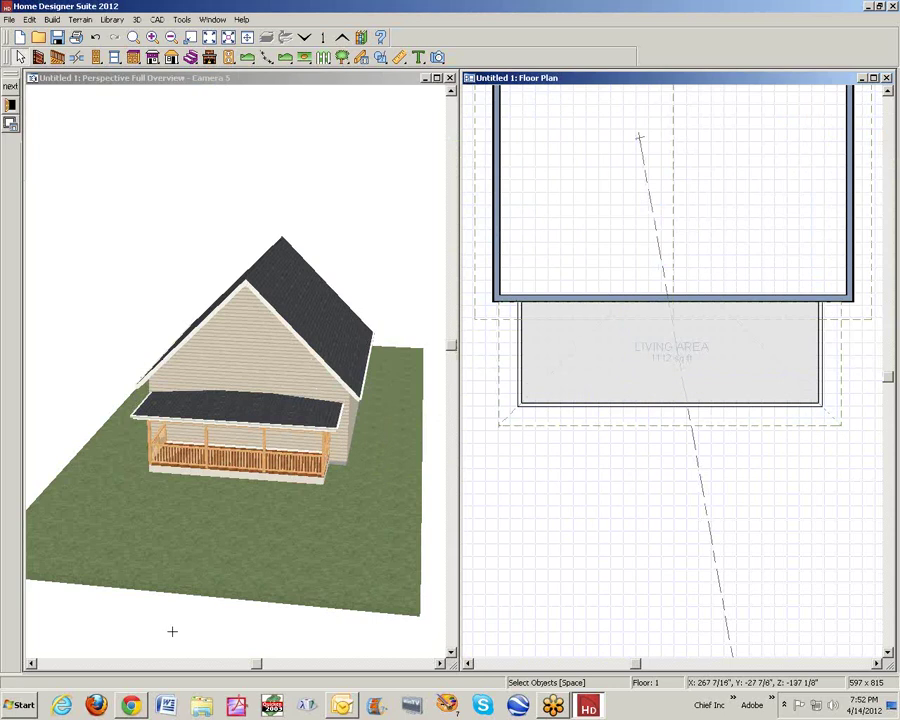
- Set the Living Area's finished ceiling to 96 inches
click(10, 123)
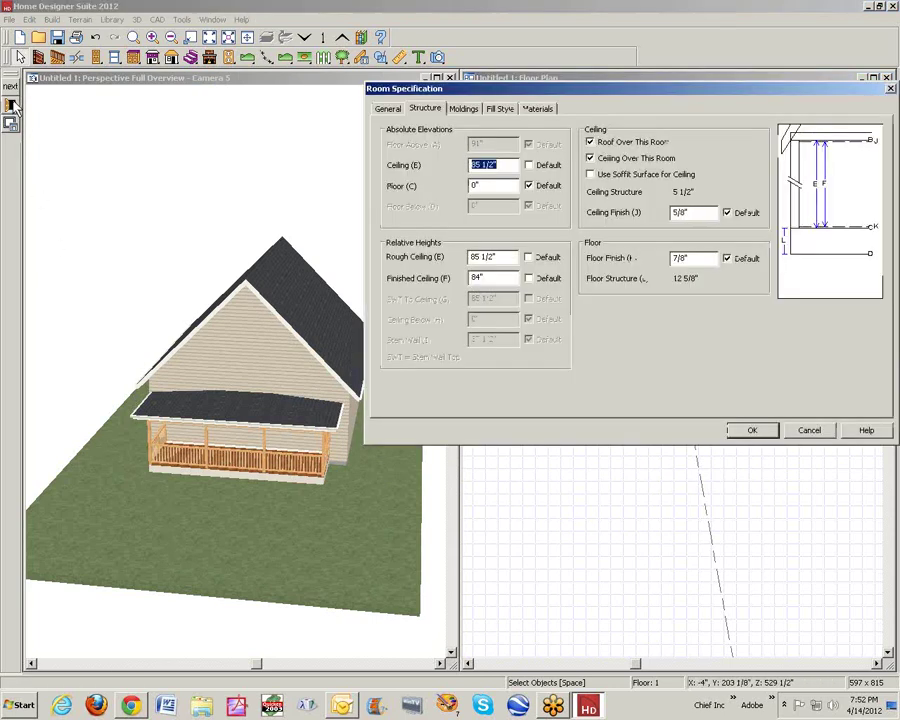
double_click(493, 280)
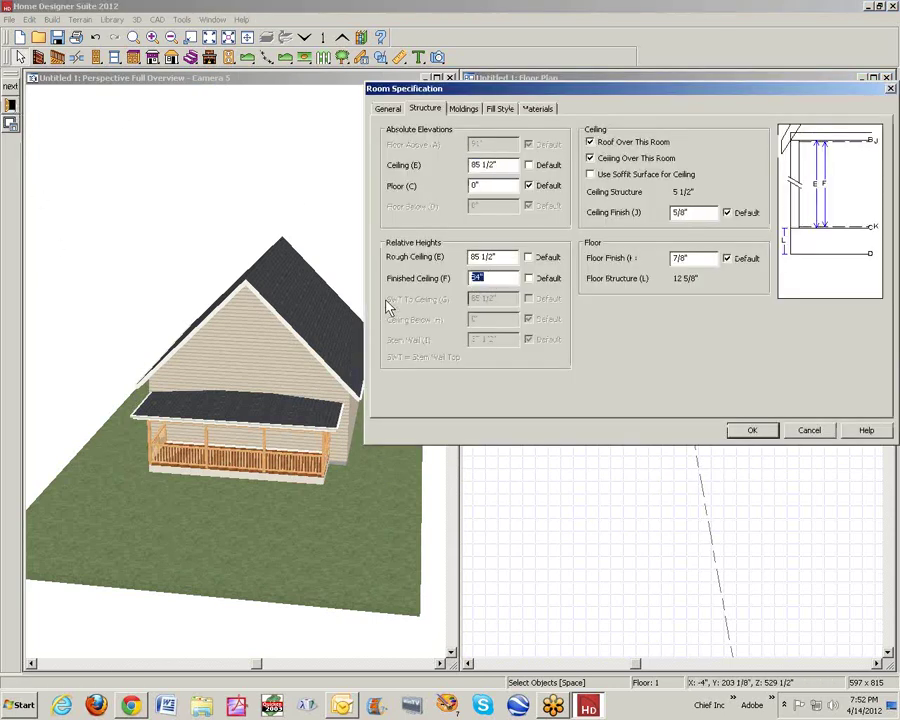
text(96)
click(752, 431)
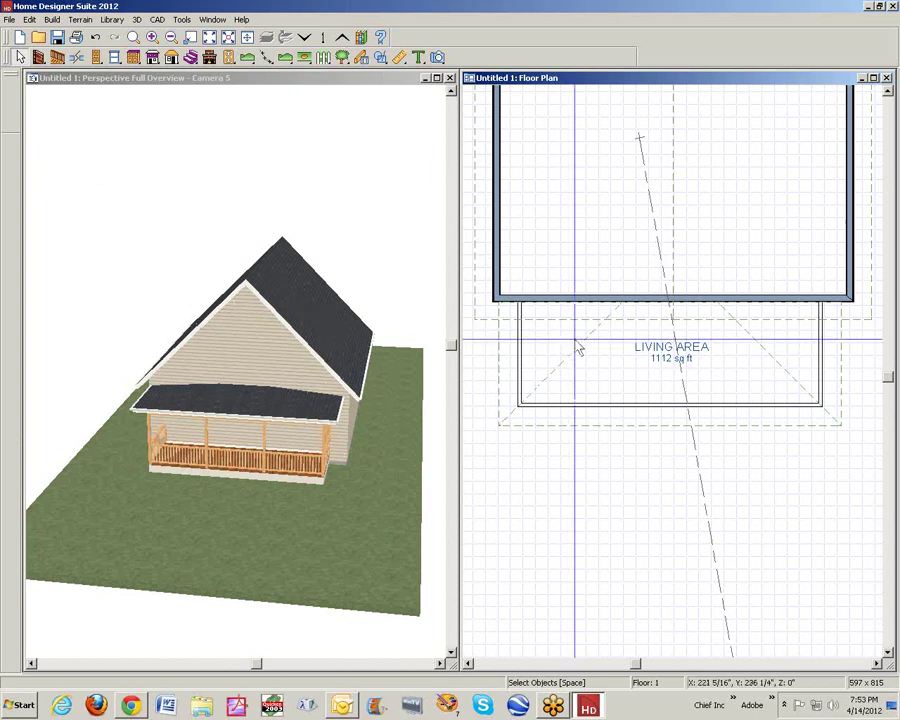
- Toggle the room's ceiling default off again and enter a custom finished ceiling above 120 inches
right_click(626, 369)
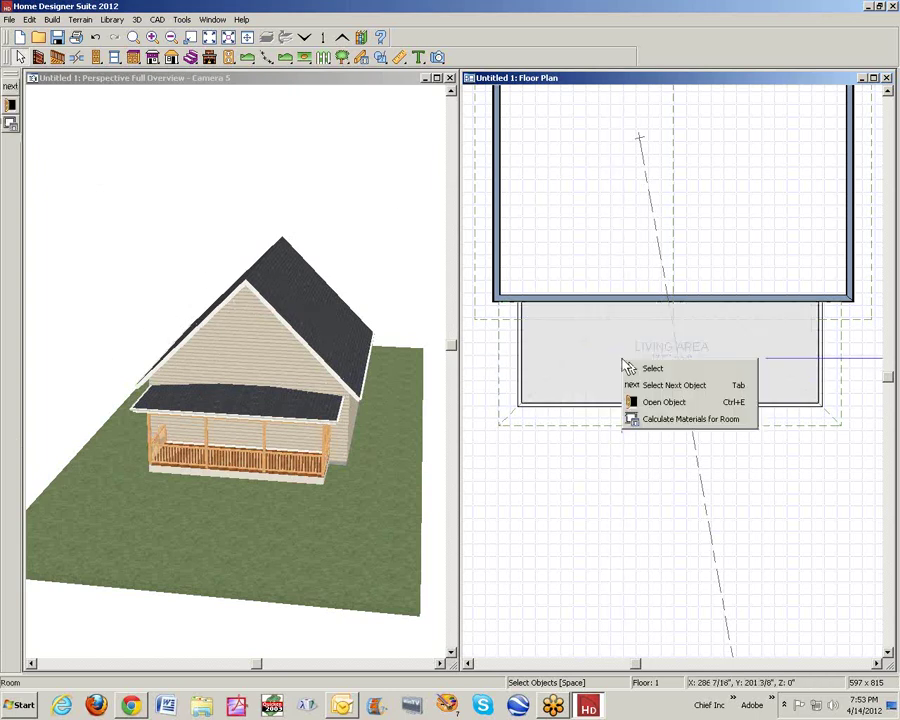
click(655, 402)
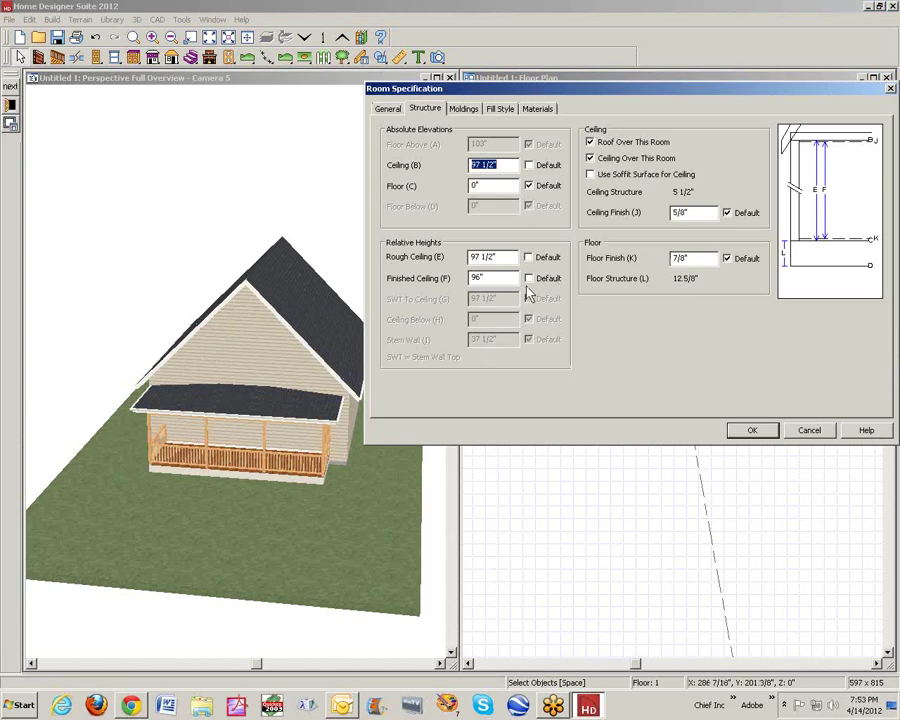
click(536, 283)
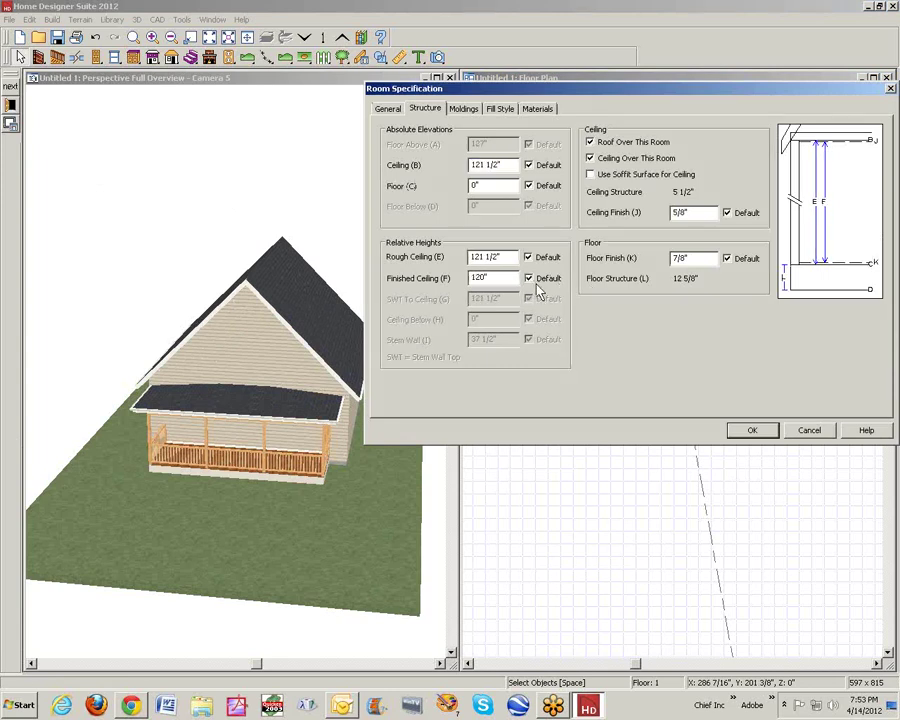
click(529, 279)
text(138)
click(745, 430)
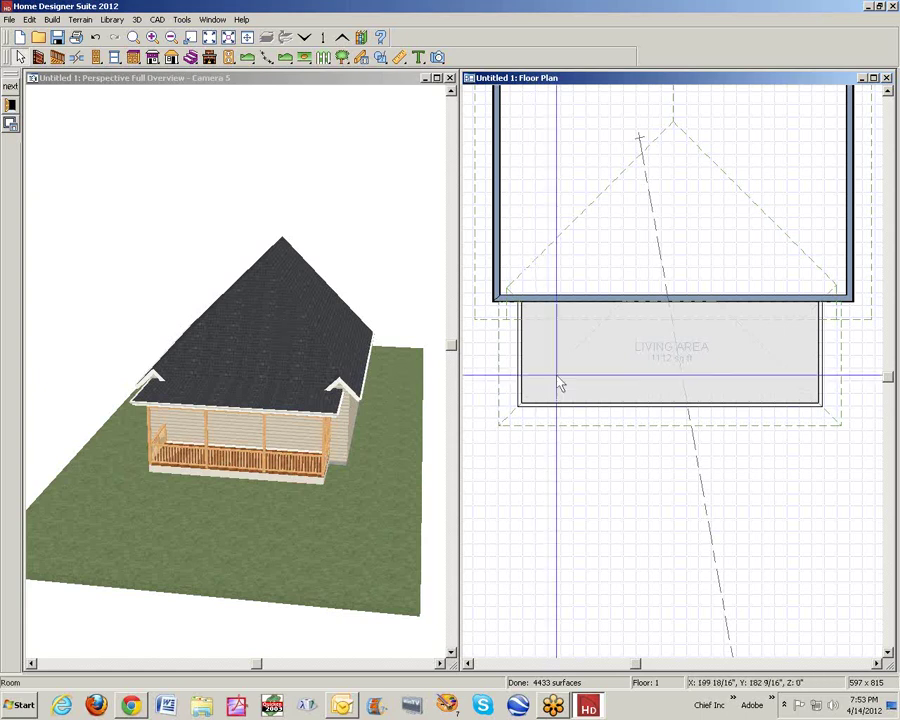
- Change the Living Area's Finished Ceiling (F) value from 108 to 102 inches on the Structure tab
right_click(608, 378)
click(615, 414)
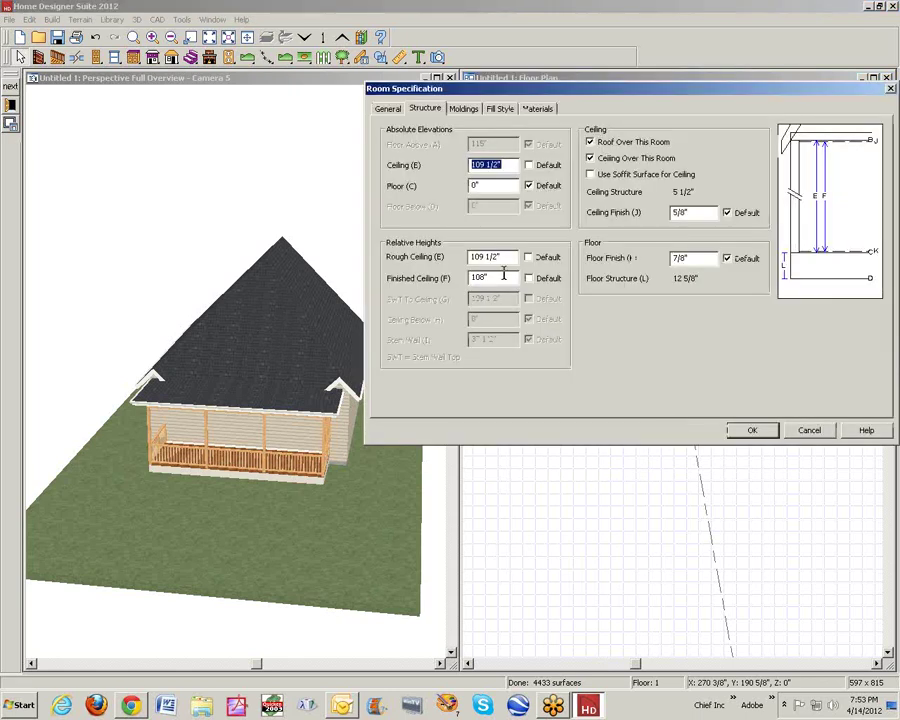
drag(507, 279, 444, 307)
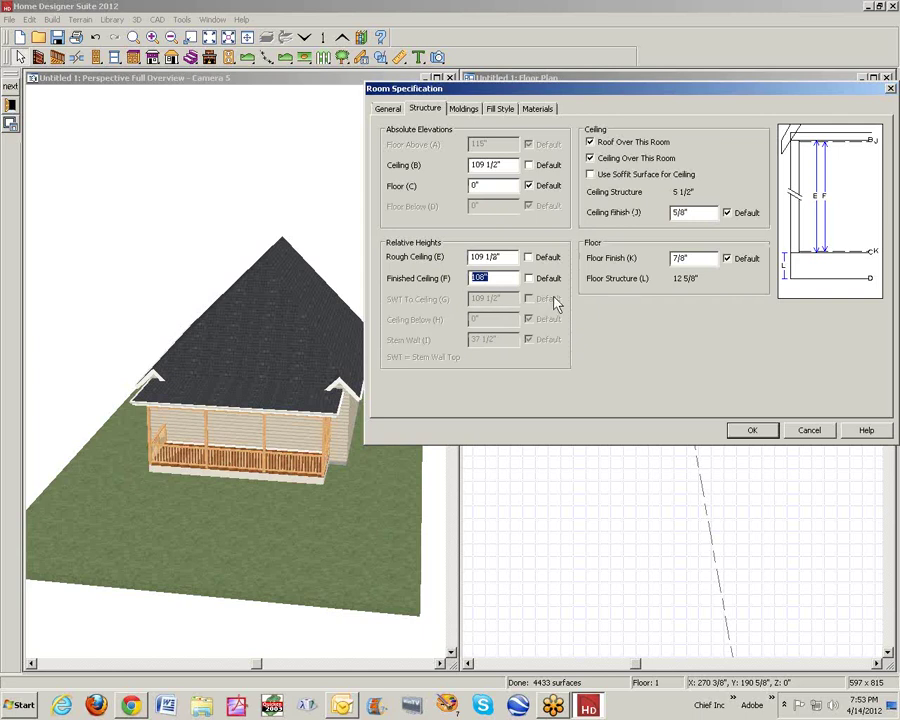
text(1)
text(00)
click(764, 436)
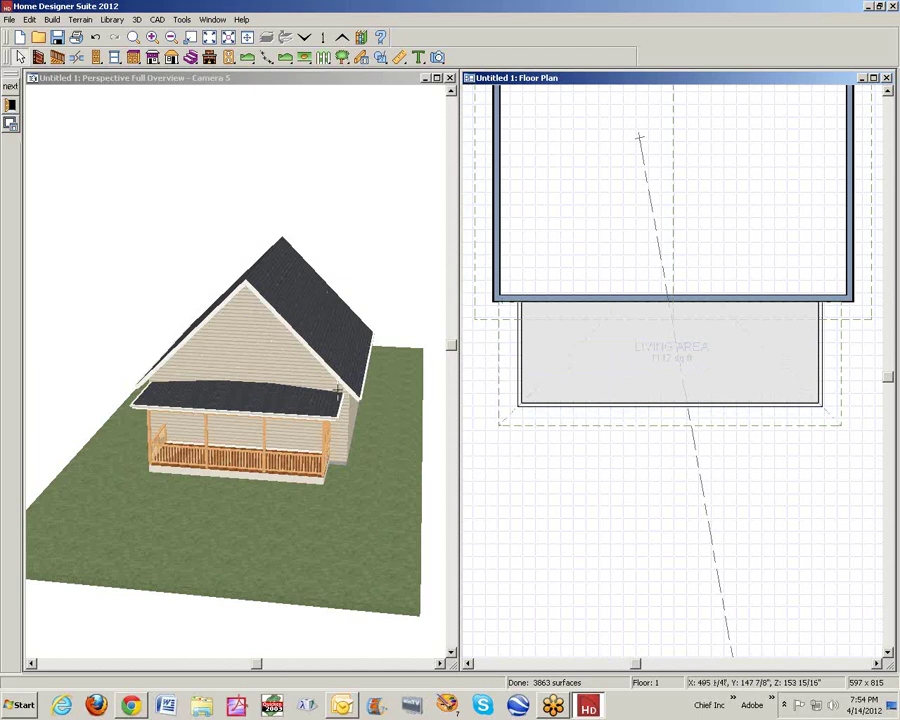
- Check the Living Area's room settings and close them without changes
click(662, 348)
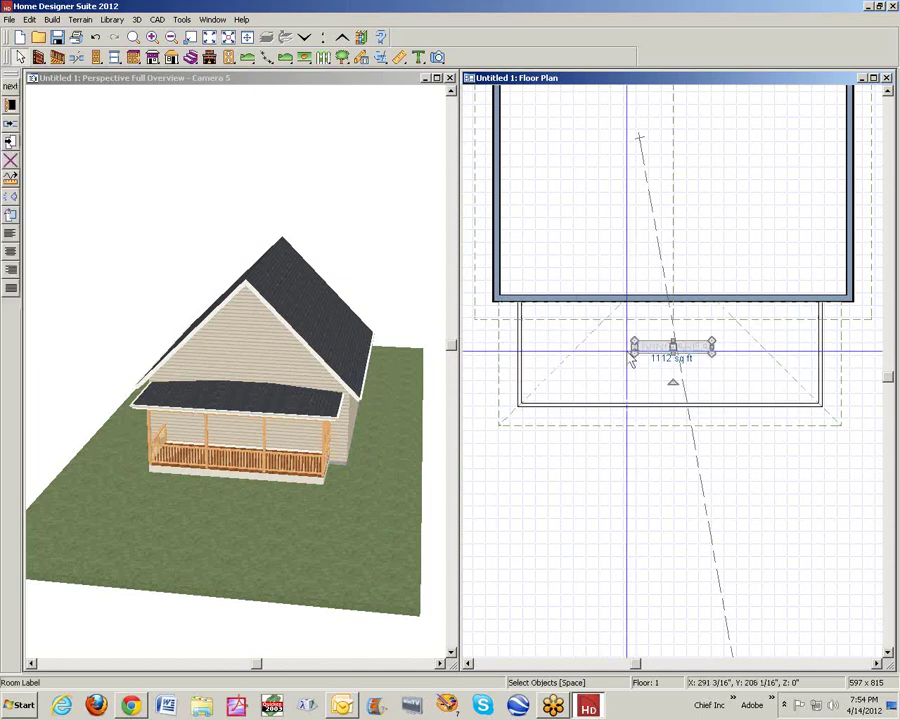
key(Escape)
double_click(604, 380)
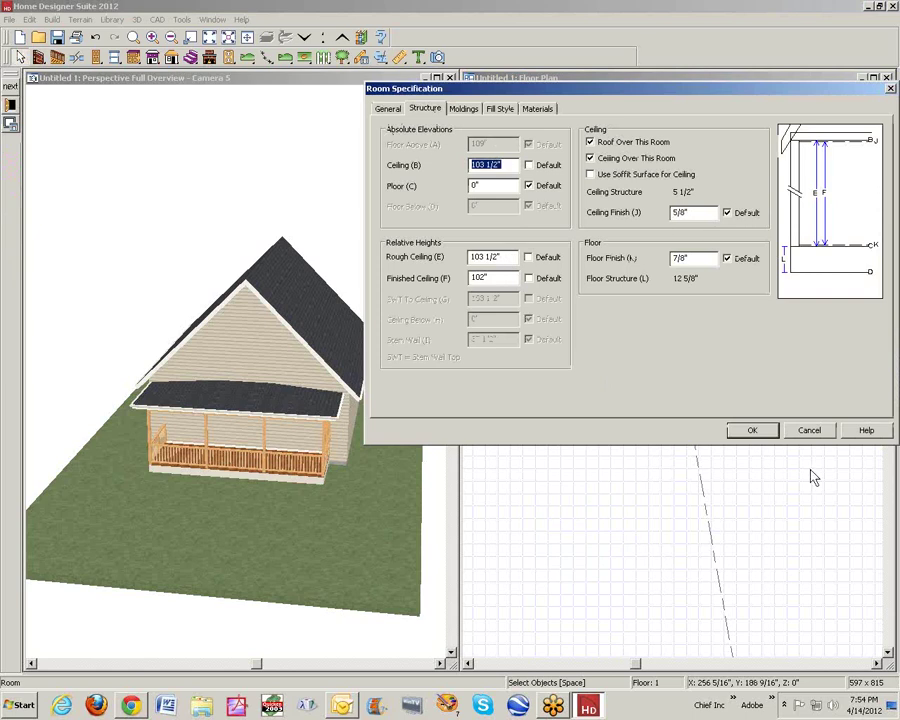
click(806, 430)
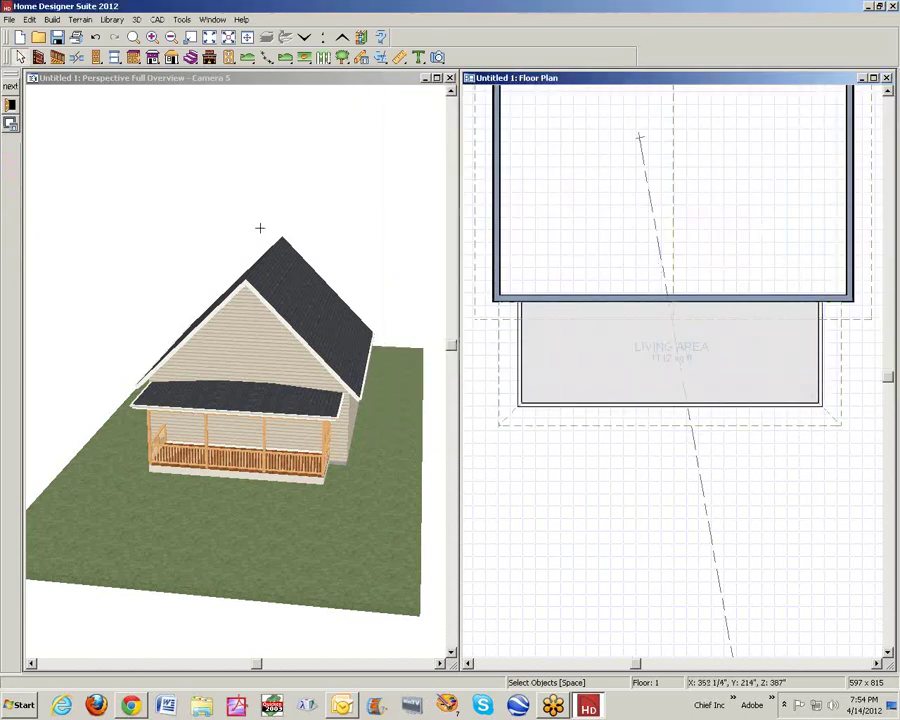
- Set the left porch railing's lower roof pitch to 3 in 12
double_click(522, 355)
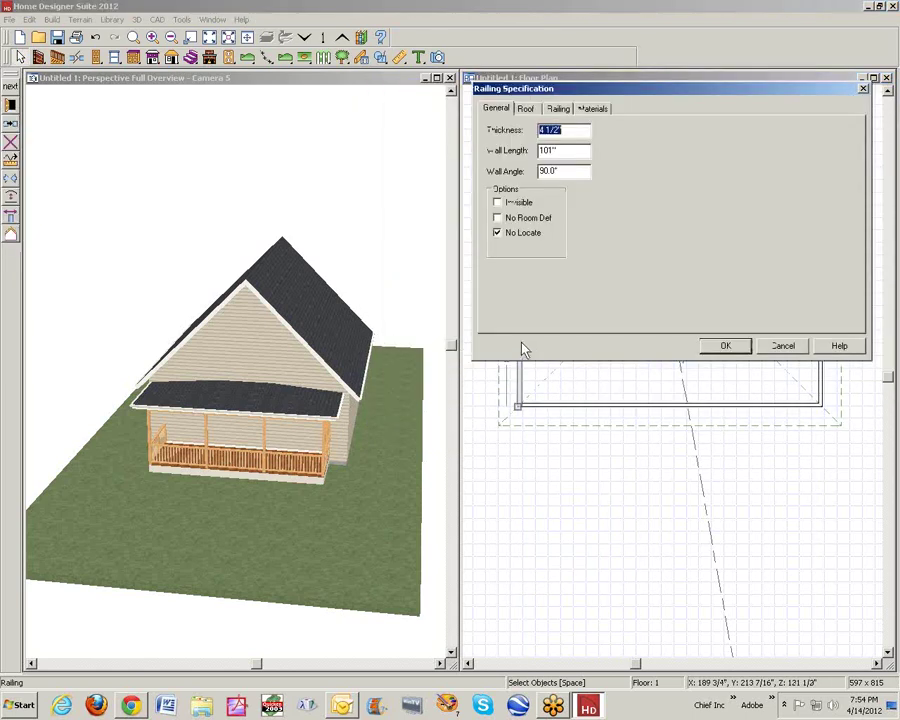
click(527, 109)
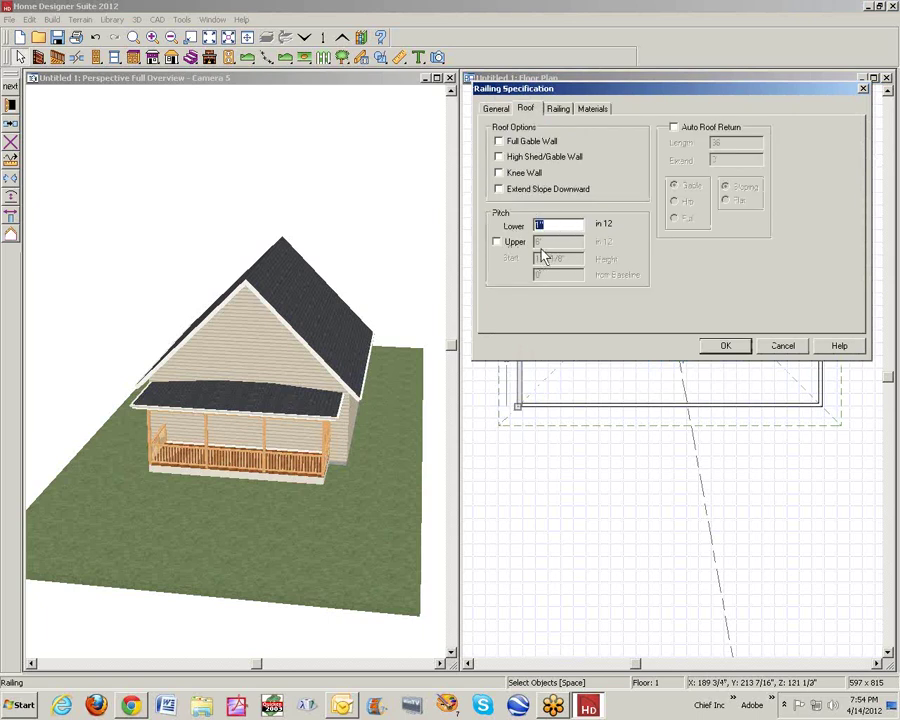
text(3)
click(722, 345)
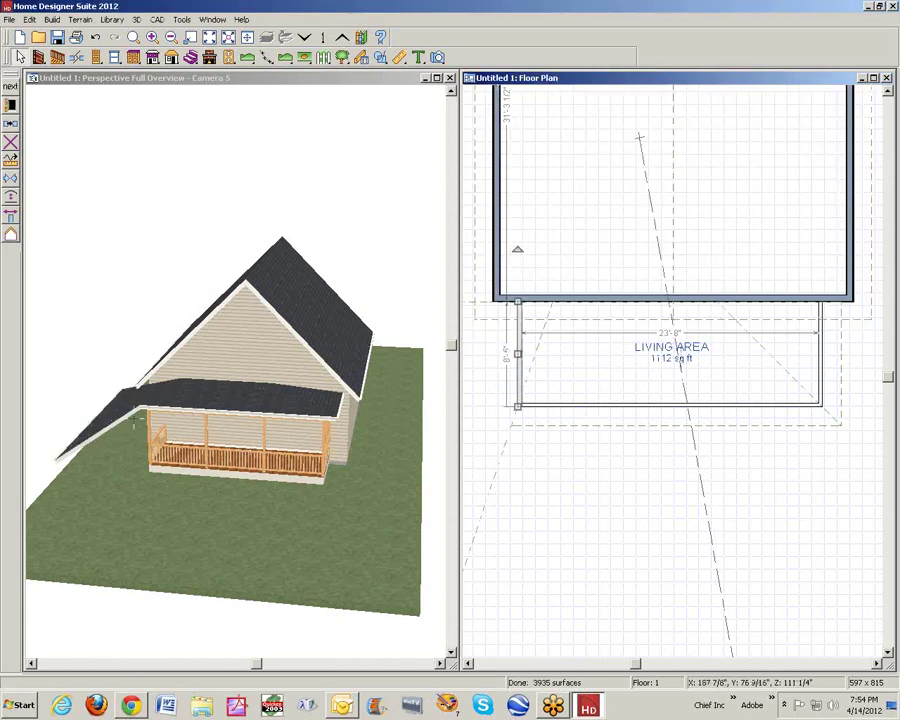
- Set the front porch railing's lower roof pitch to 3 in 12
click(640, 408)
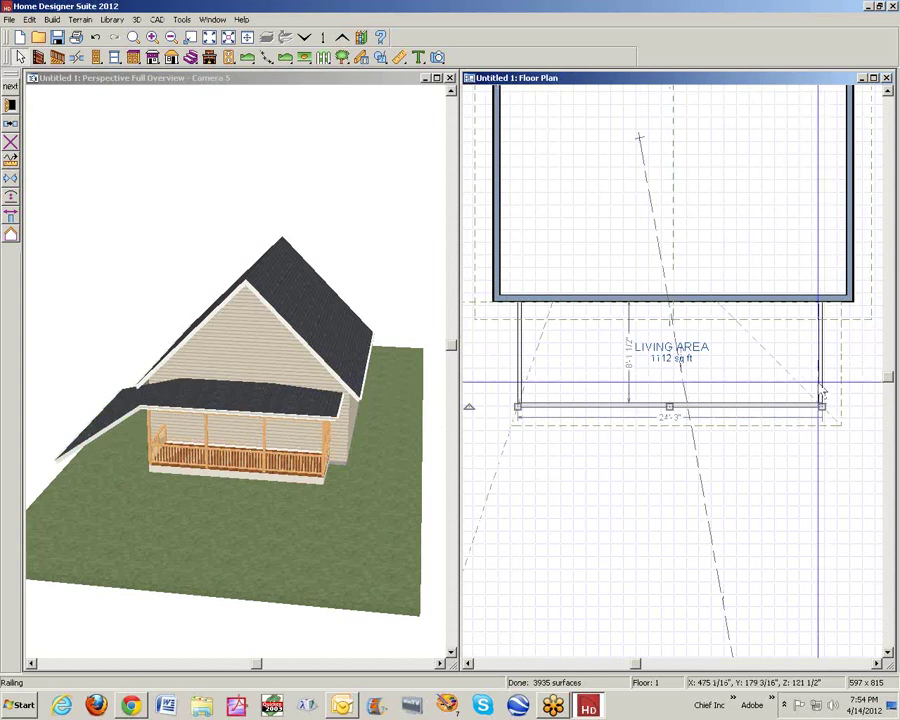
click(645, 432)
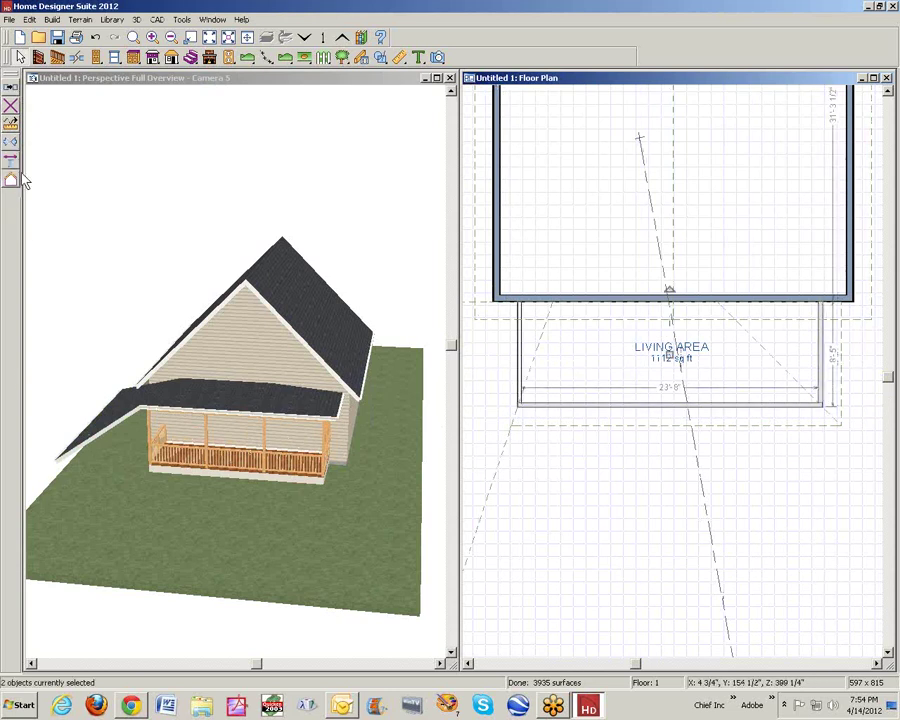
click(657, 410)
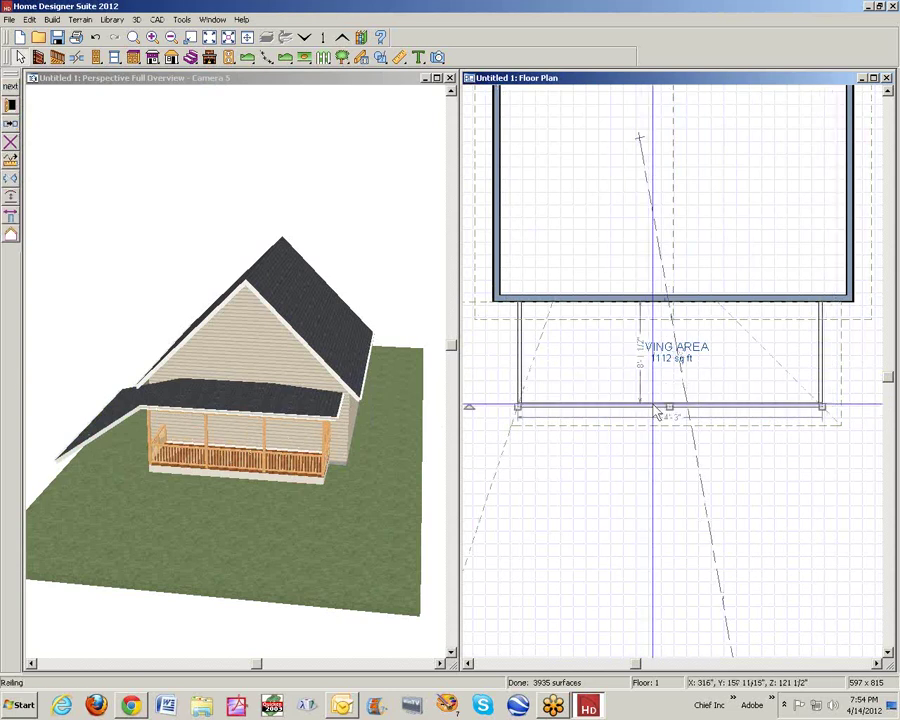
double_click(657, 411)
click(524, 109)
text(3)
click(722, 345)
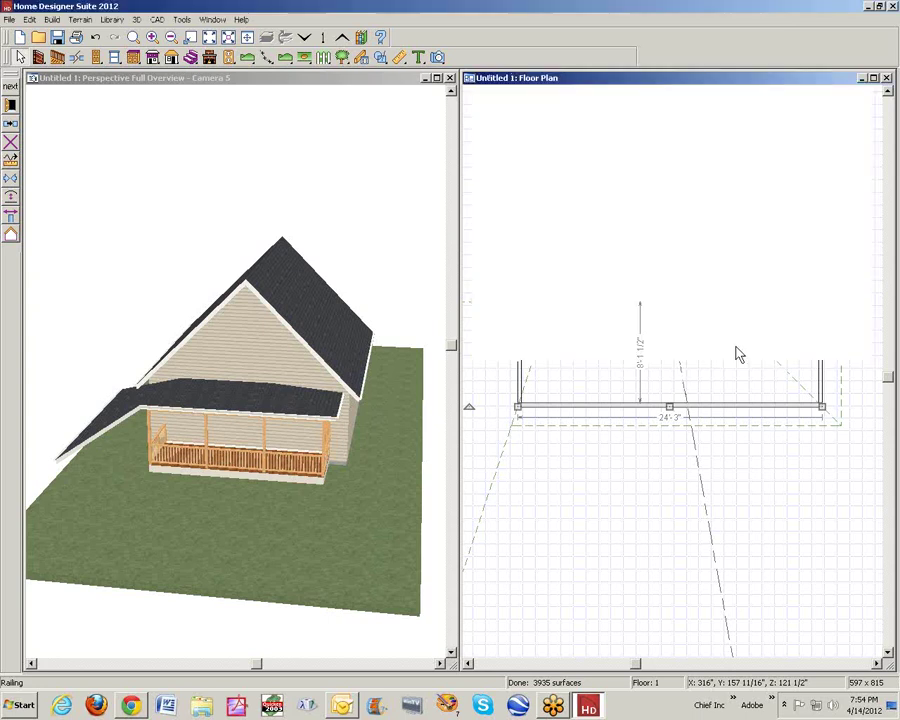
- Set the right-side porch railing's lower roof pitch to 3 in 12
click(820, 372)
double_click(820, 372)
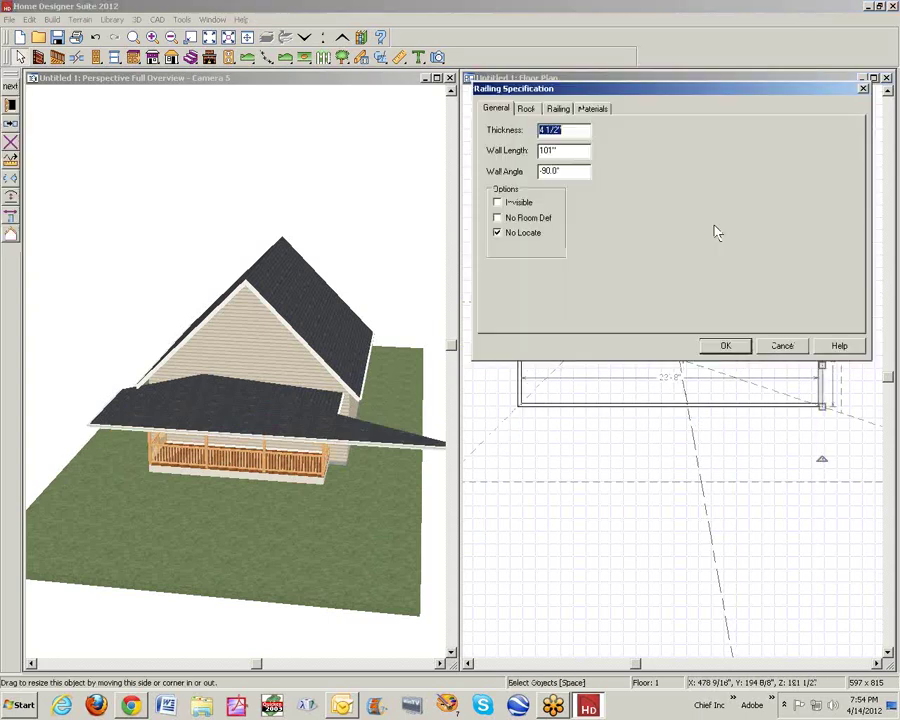
click(525, 108)
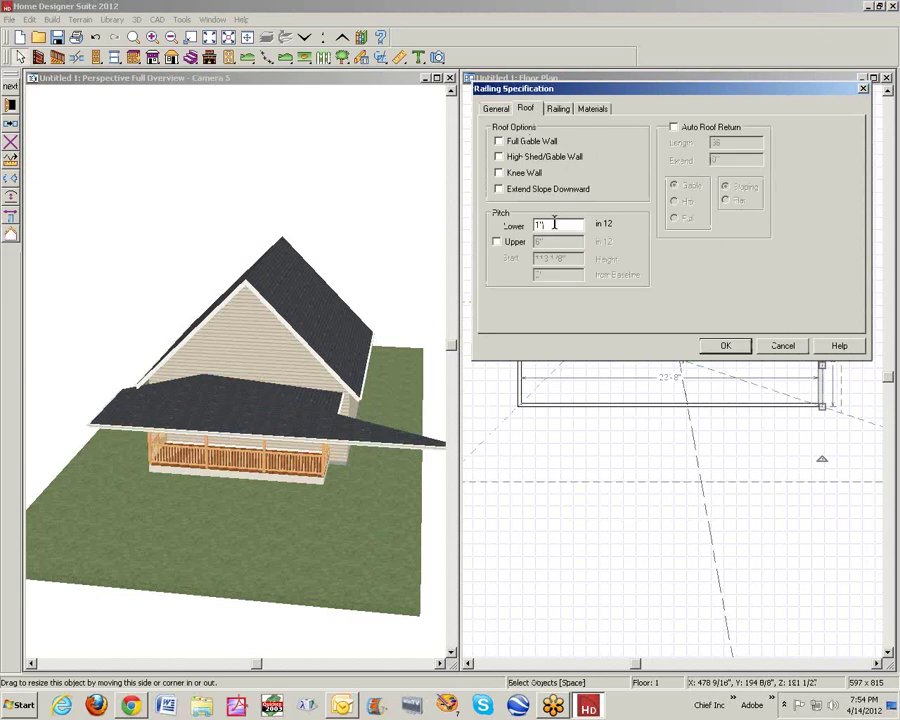
text(3)
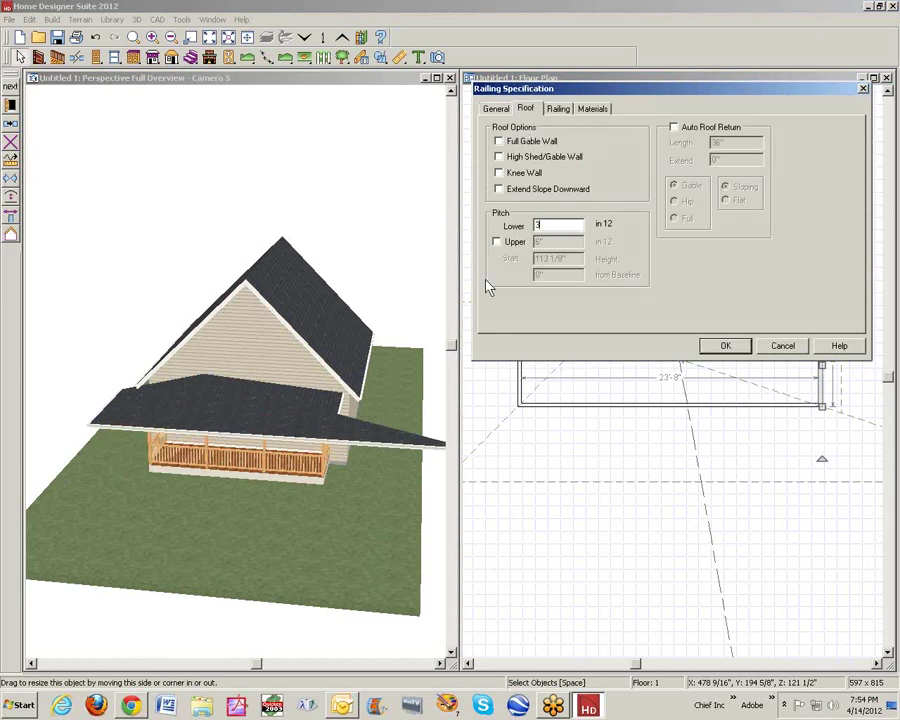
click(724, 346)
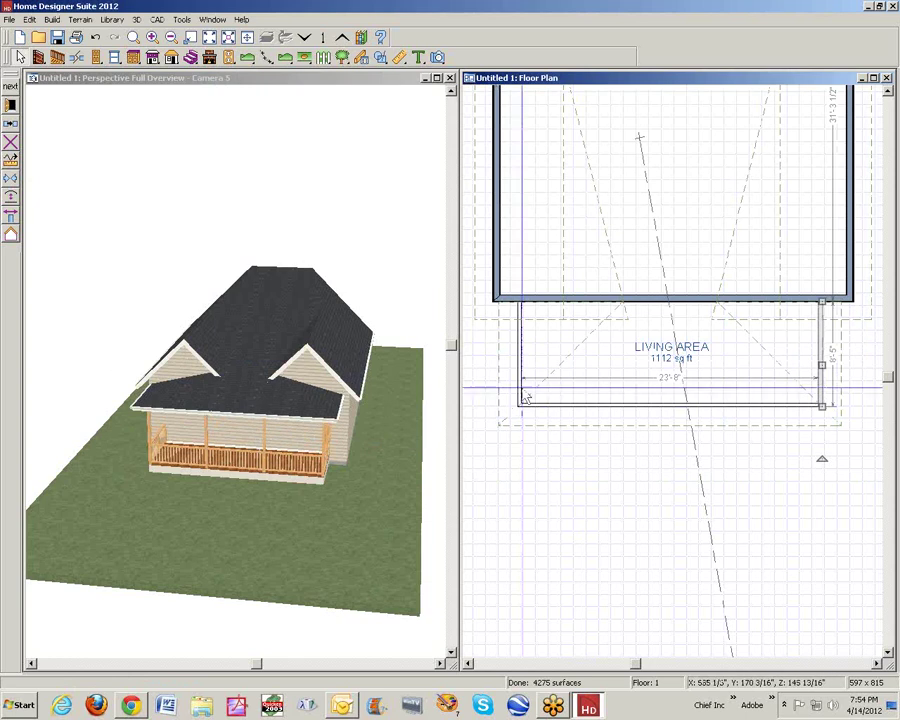
- Change the left and front porch railings' lower roof pitch to 2 in 12
double_click(526, 357)
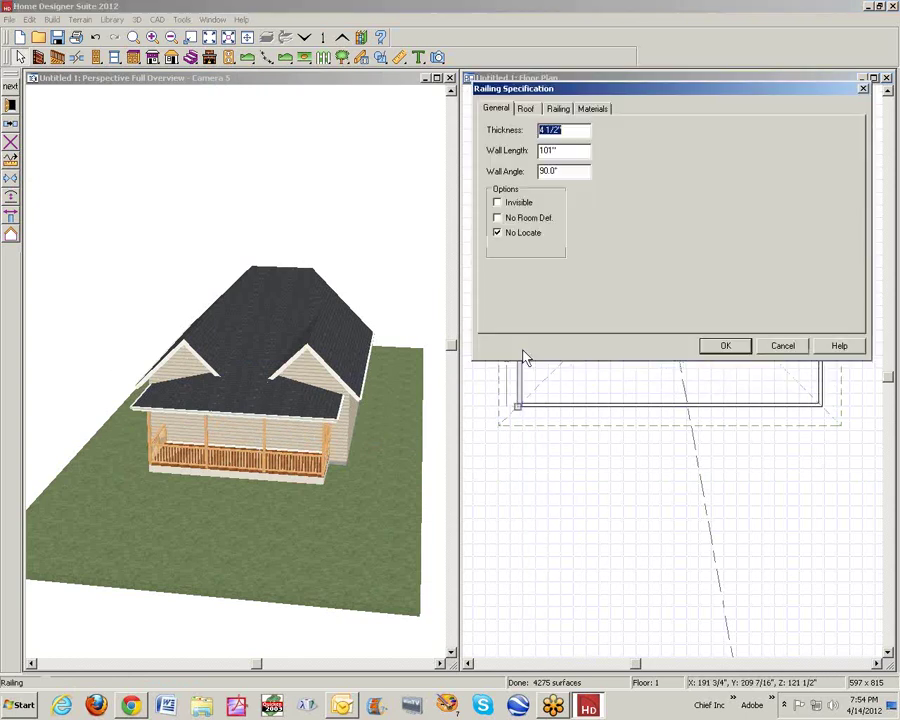
click(522, 108)
text(2)
click(726, 346)
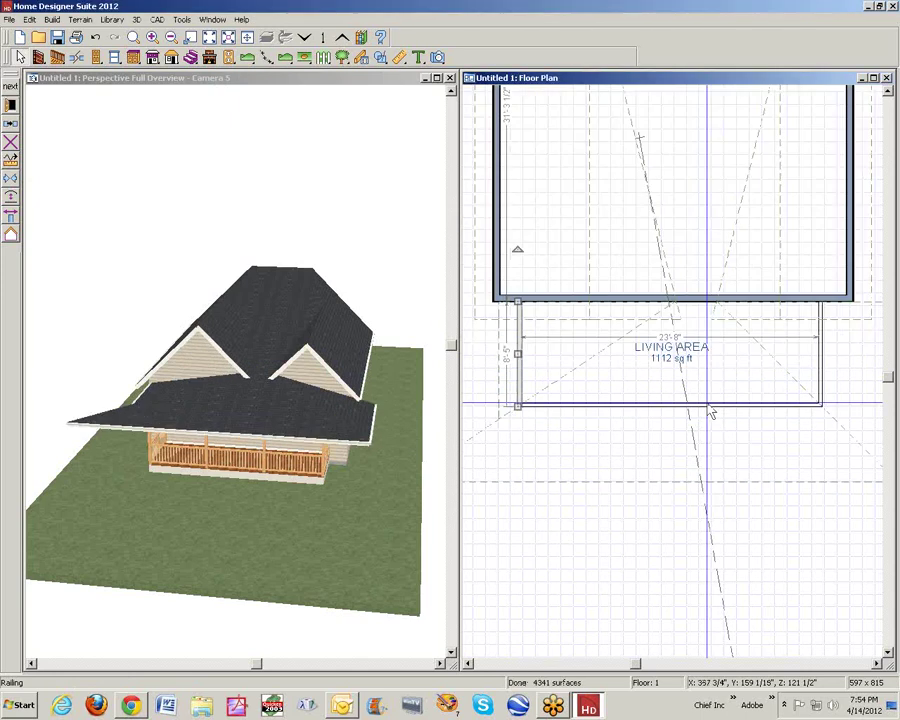
double_click(712, 407)
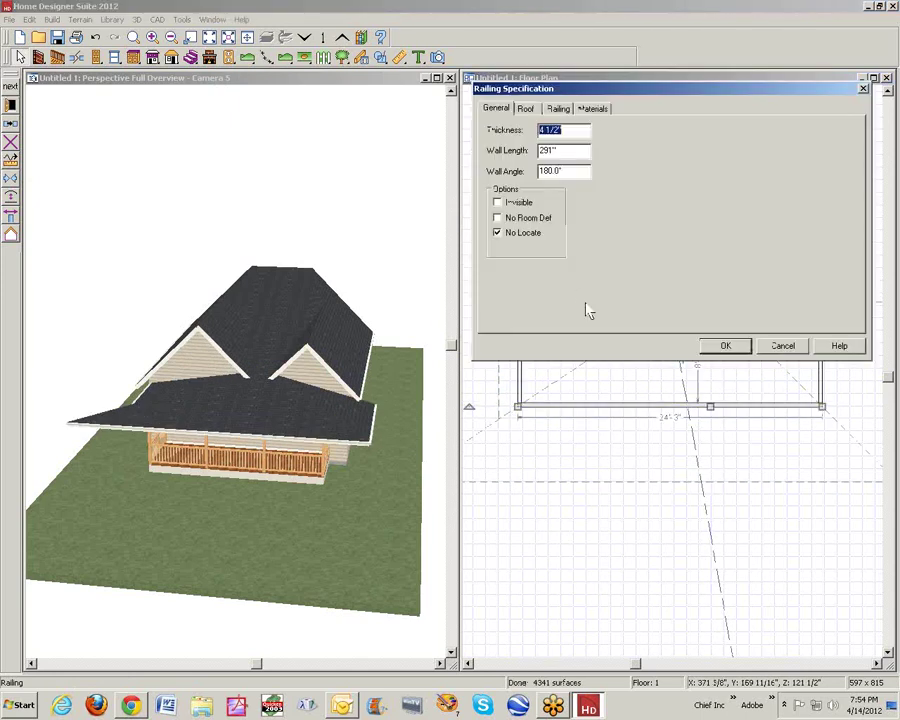
click(525, 108)
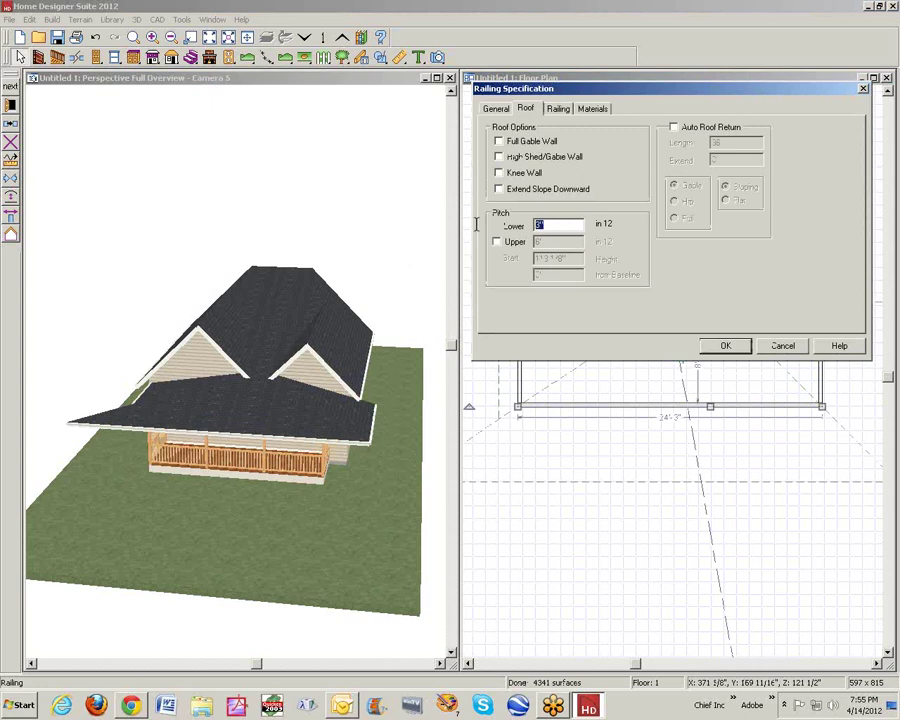
click(726, 346)
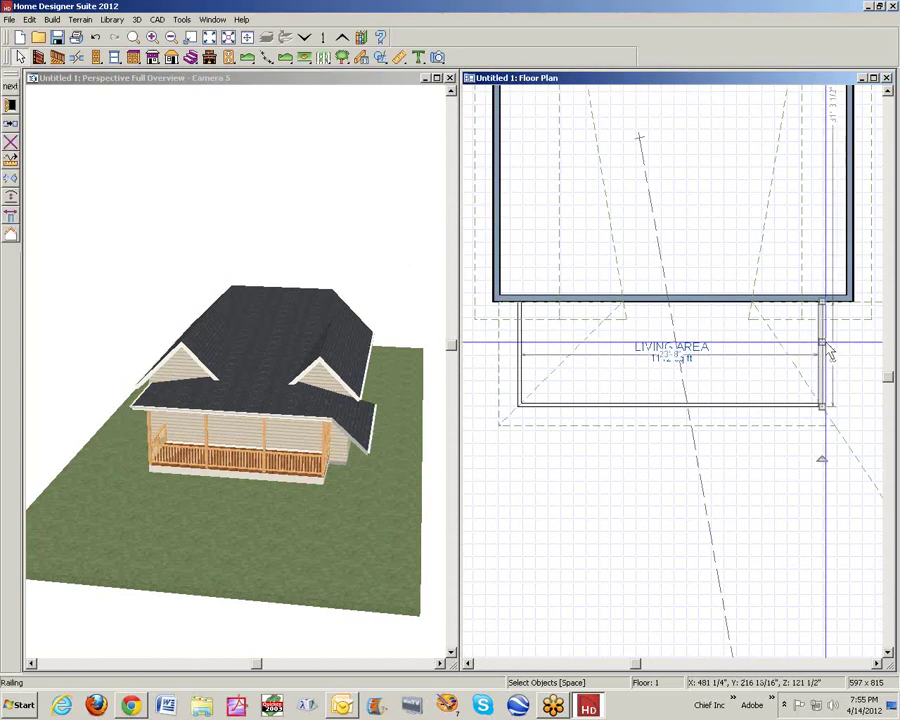
- Change the right porch railing's lower roof pitch to 2 in 12
double_click(826, 350)
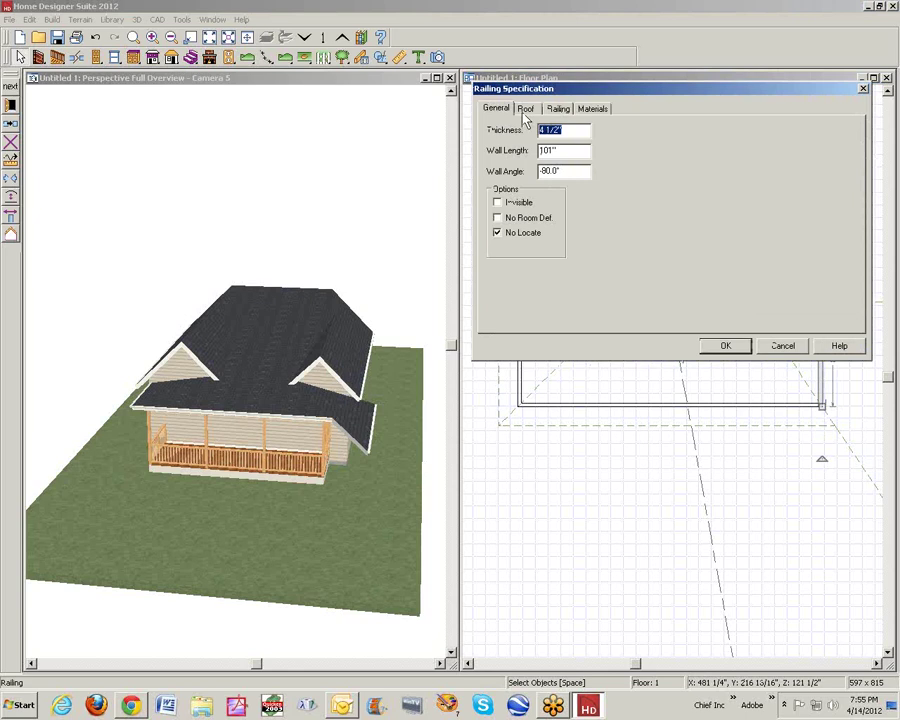
click(526, 110)
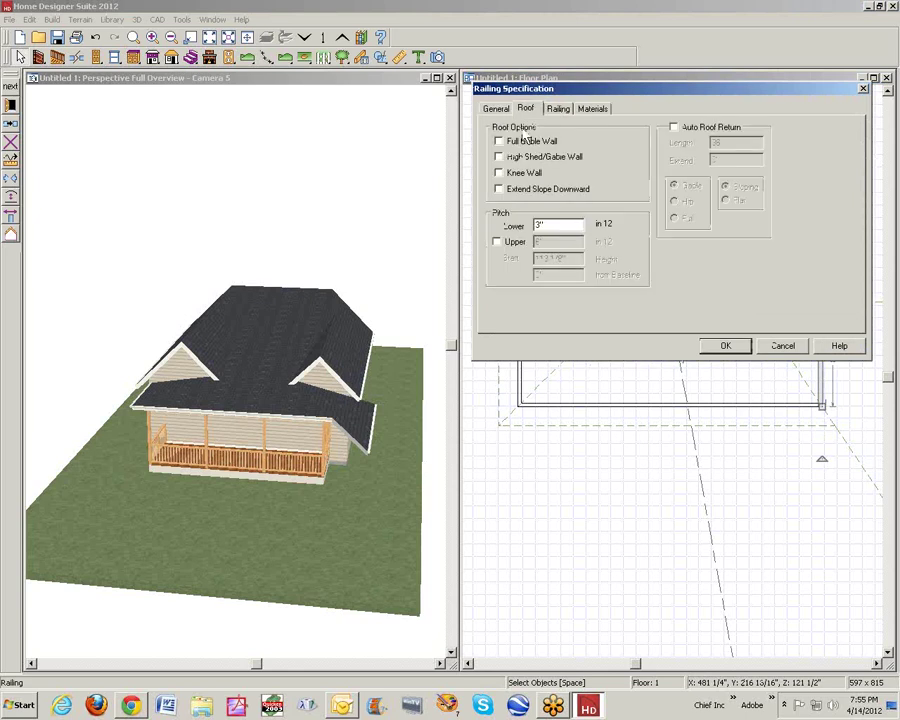
double_click(558, 226)
text(2)
click(726, 346)
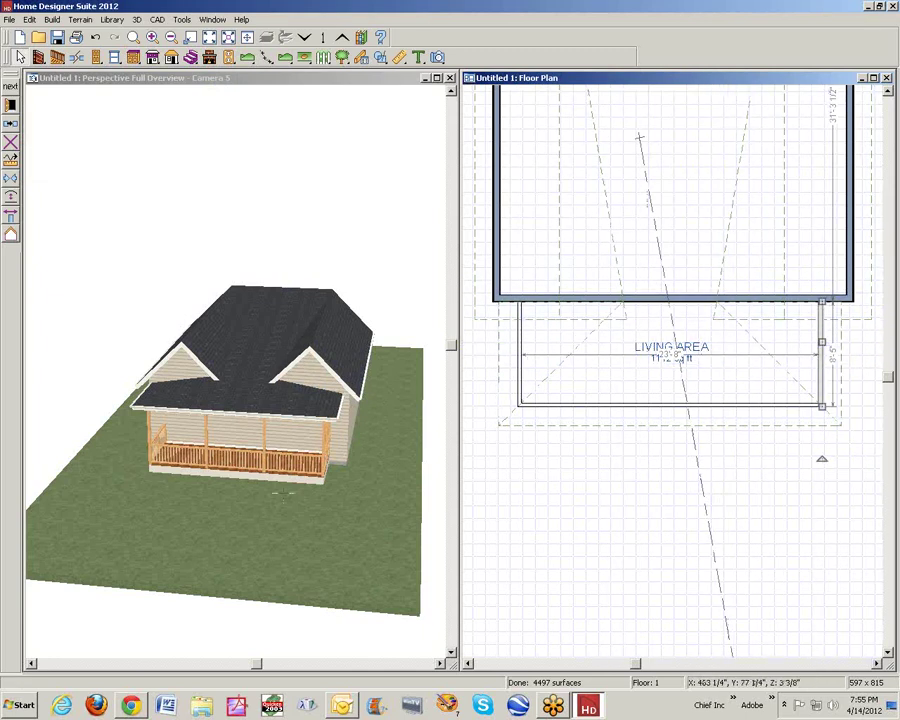
- Check and apply the lower roof pitch on the selected railing and the front porch railing
click(10, 104)
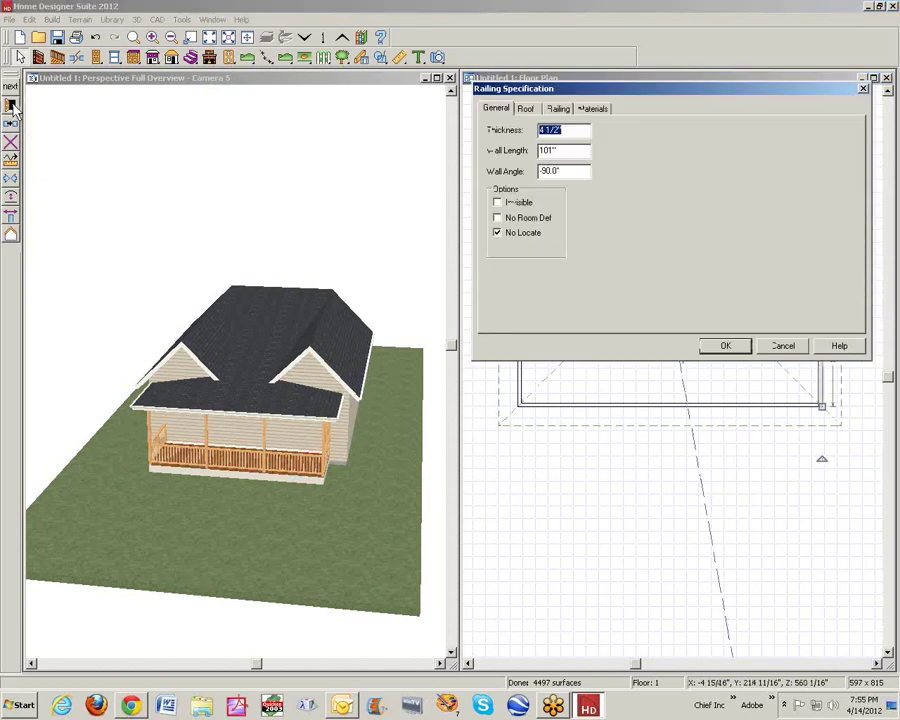
click(527, 109)
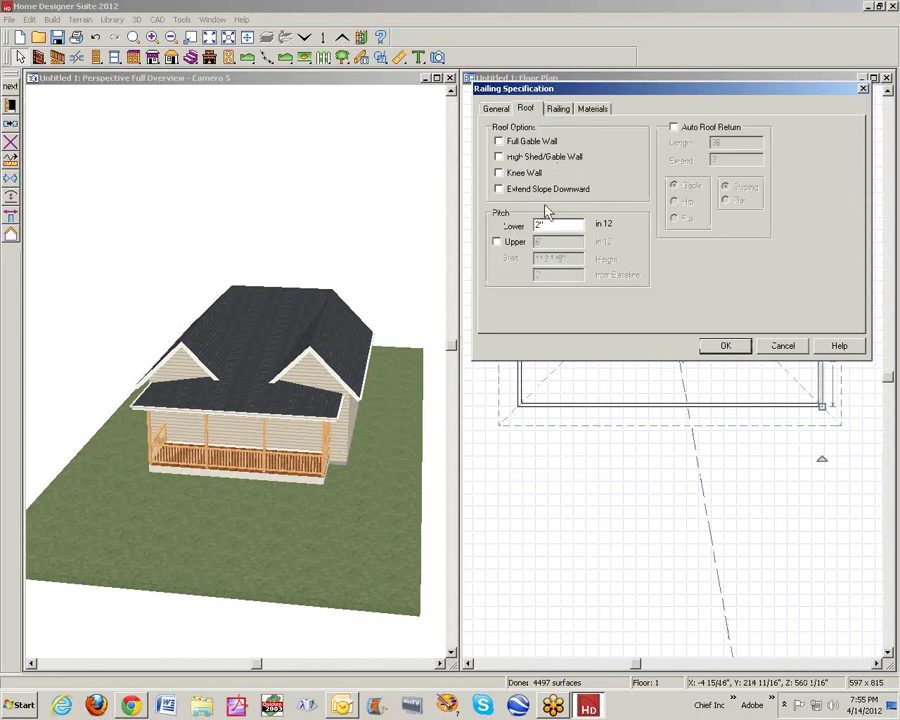
click(726, 346)
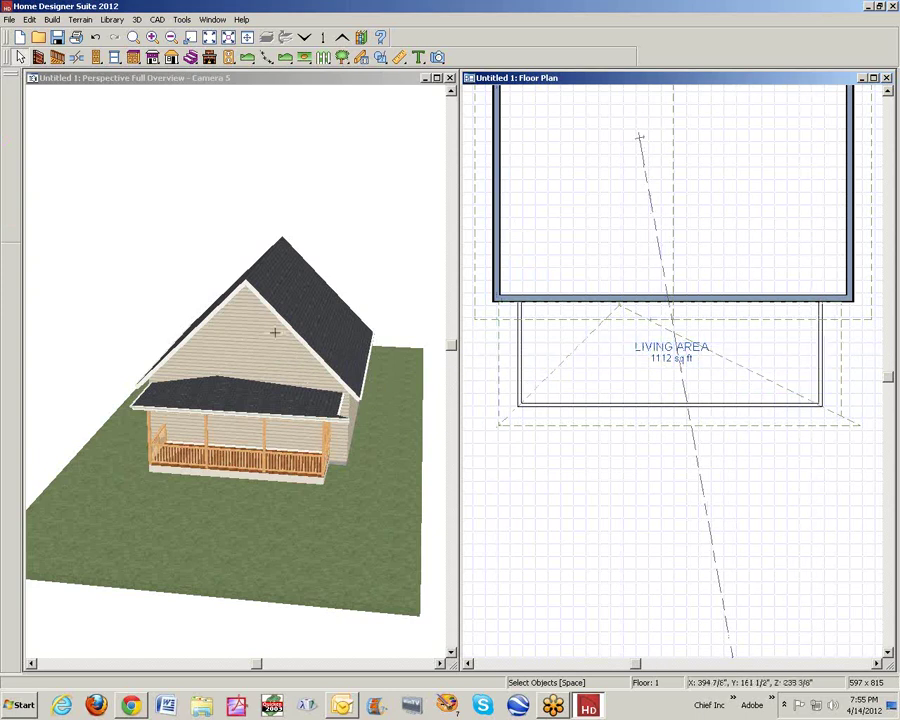
click(644, 410)
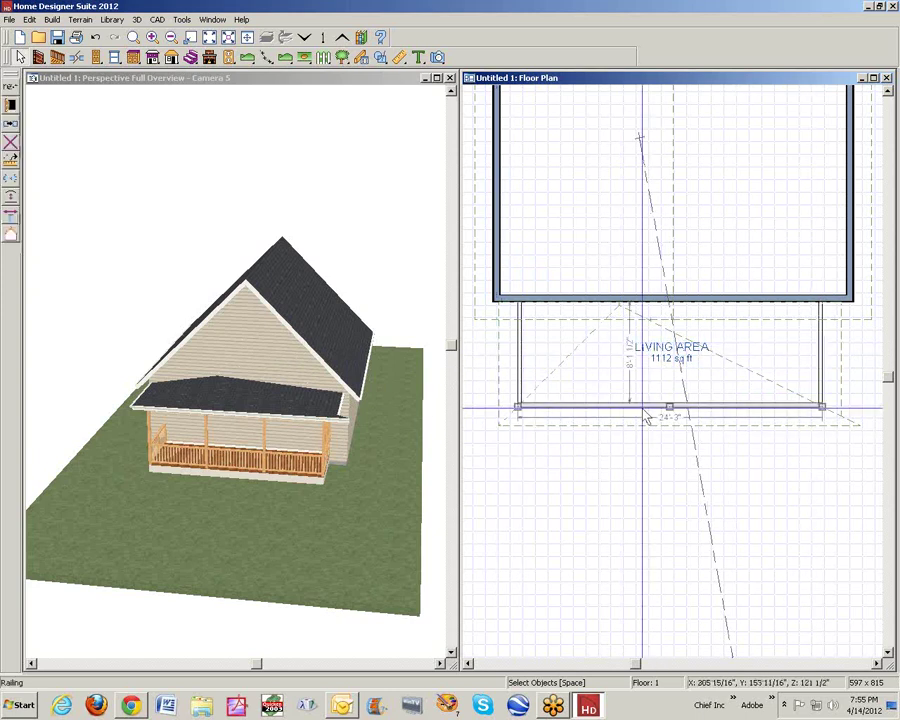
double_click(645, 418)
click(526, 110)
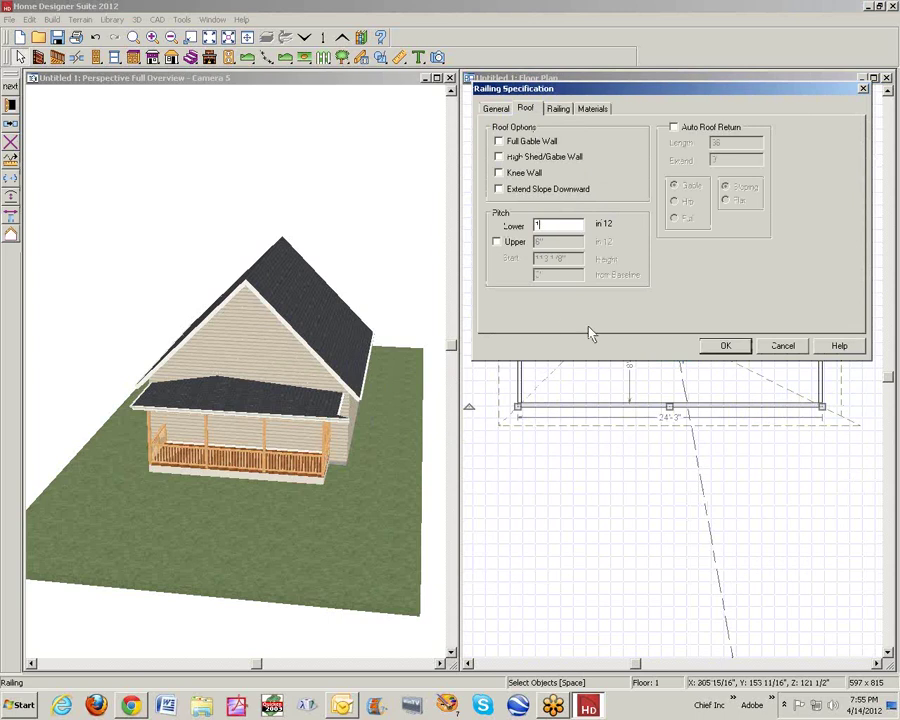
click(741, 346)
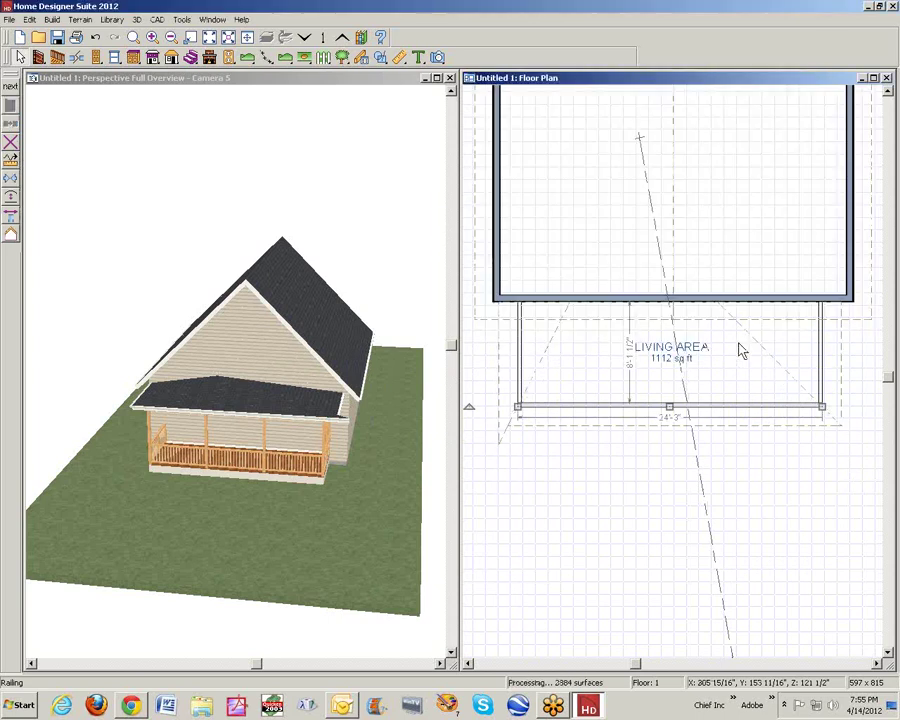
- Apply the left porch railing's lower roof pitch, then deselect the railing
double_click(524, 375)
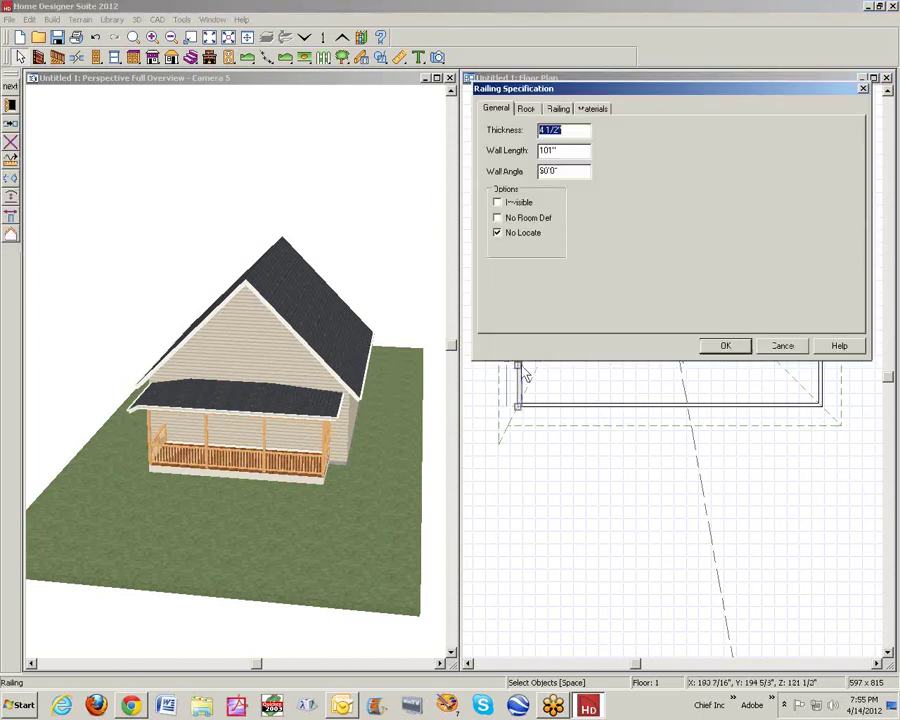
click(526, 109)
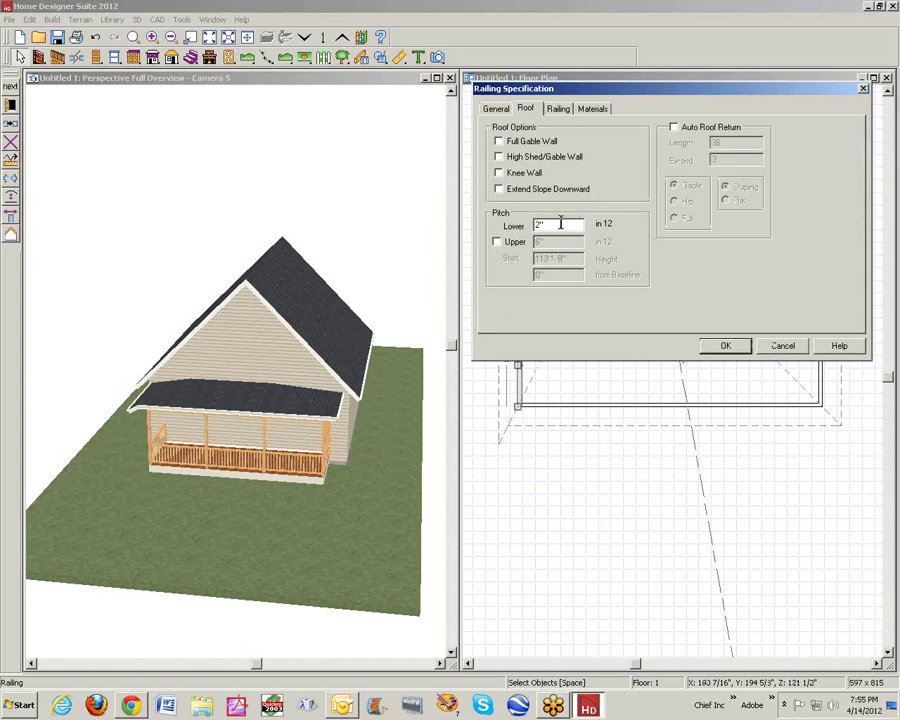
click(734, 346)
key(Escape)
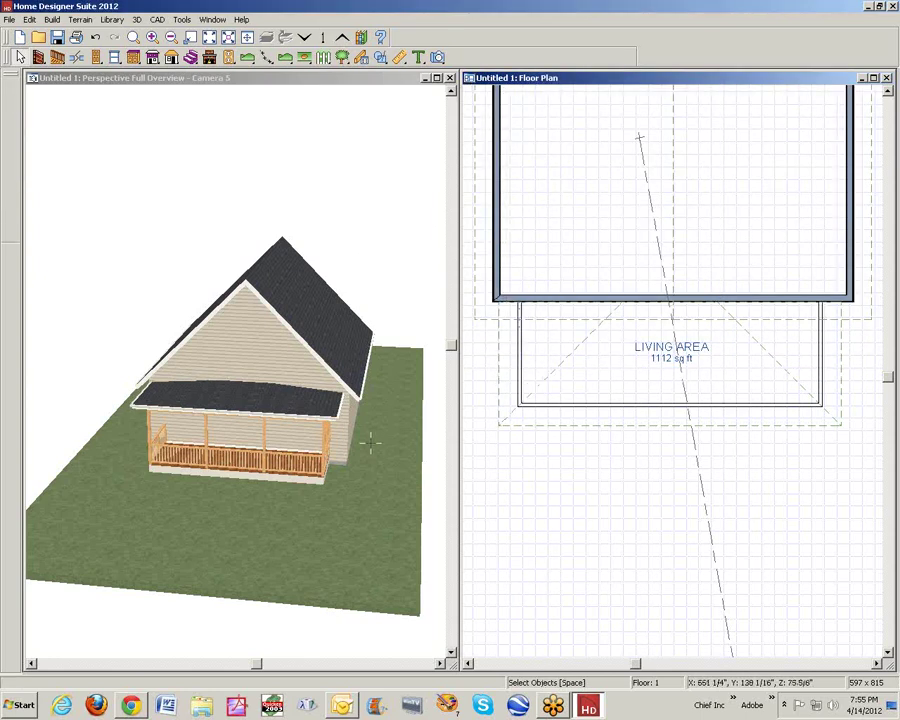
double_click(622, 376)
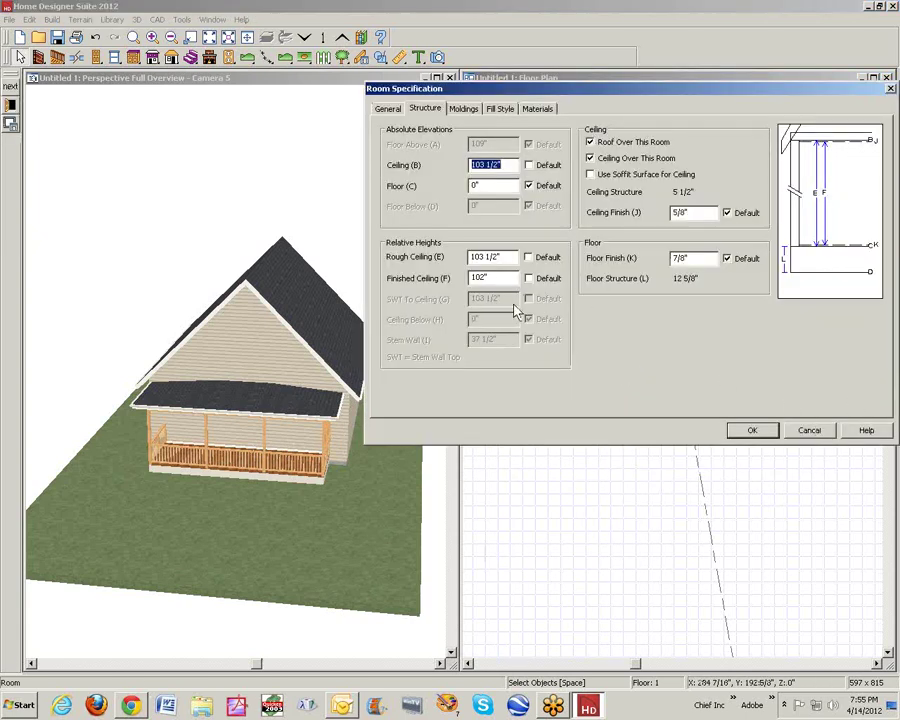
click(809, 430)
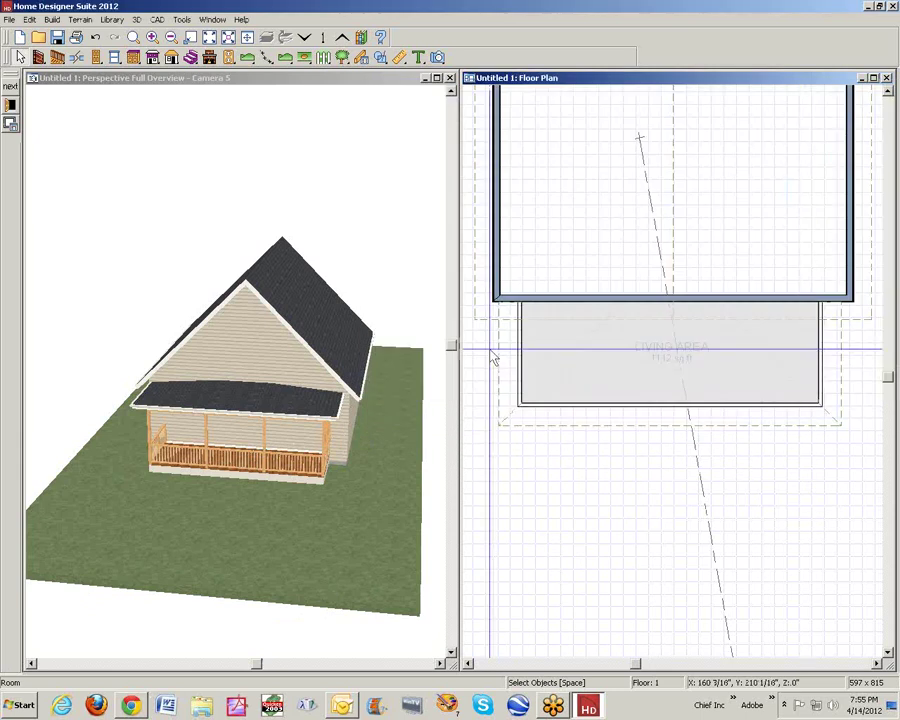
double_click(583, 257)
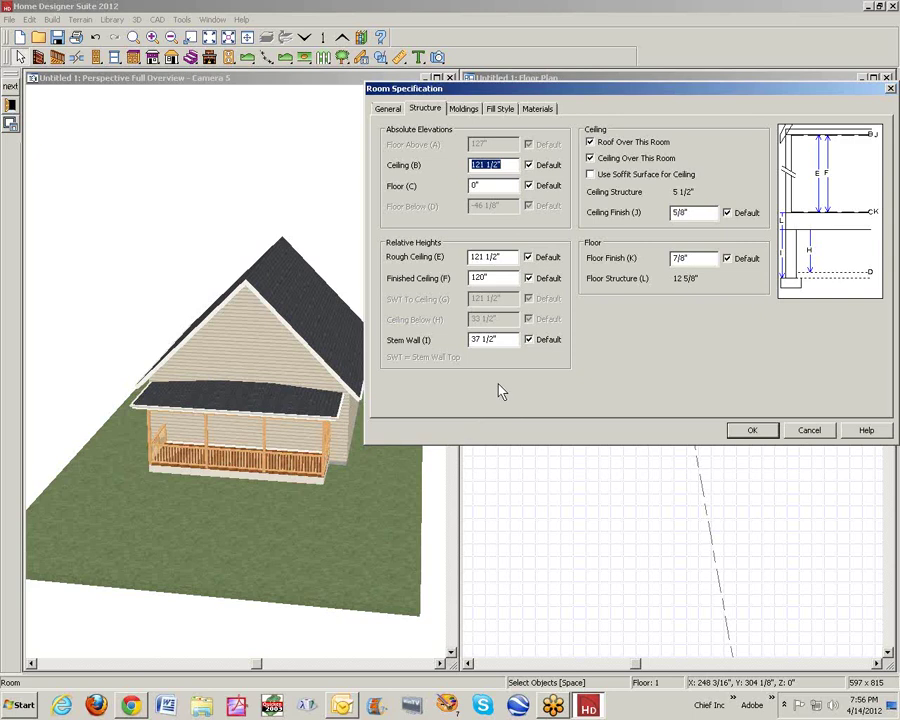
click(810, 431)
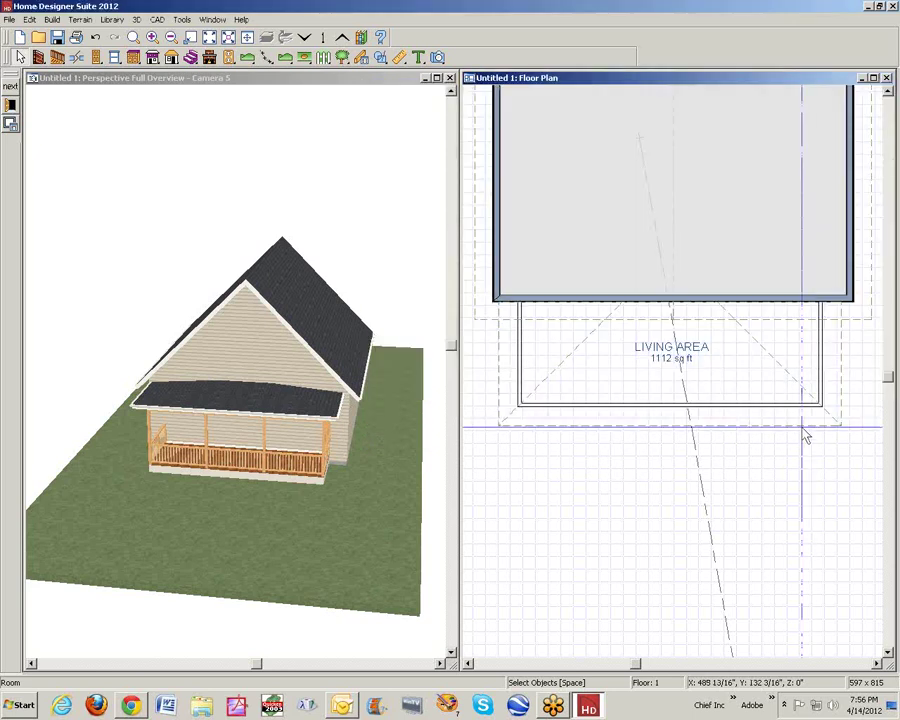